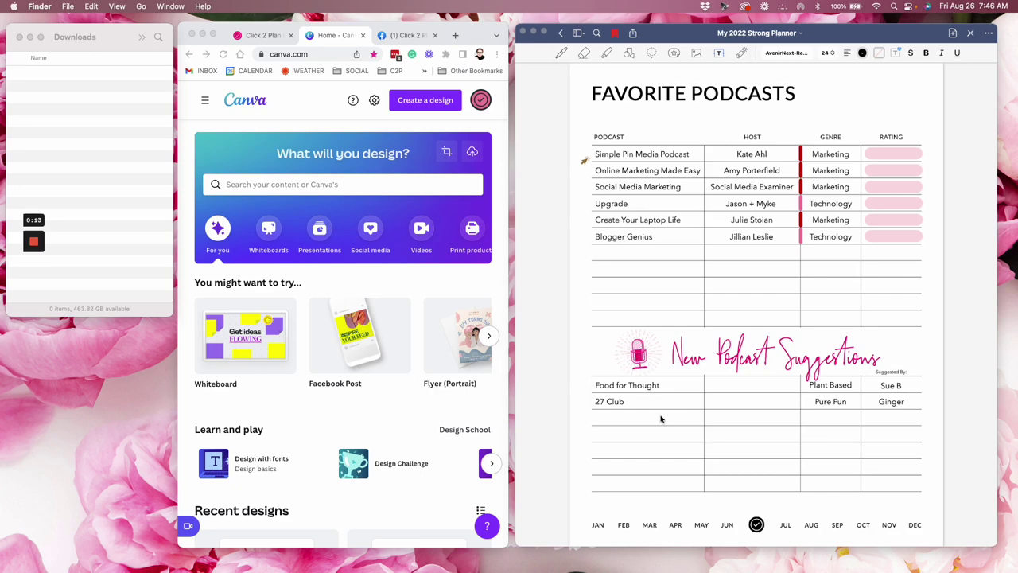
# - Switch to the Facebook tab showing the Click 2 Plan post asking for favourite podcast suggestions
pyautogui.click(412, 37)
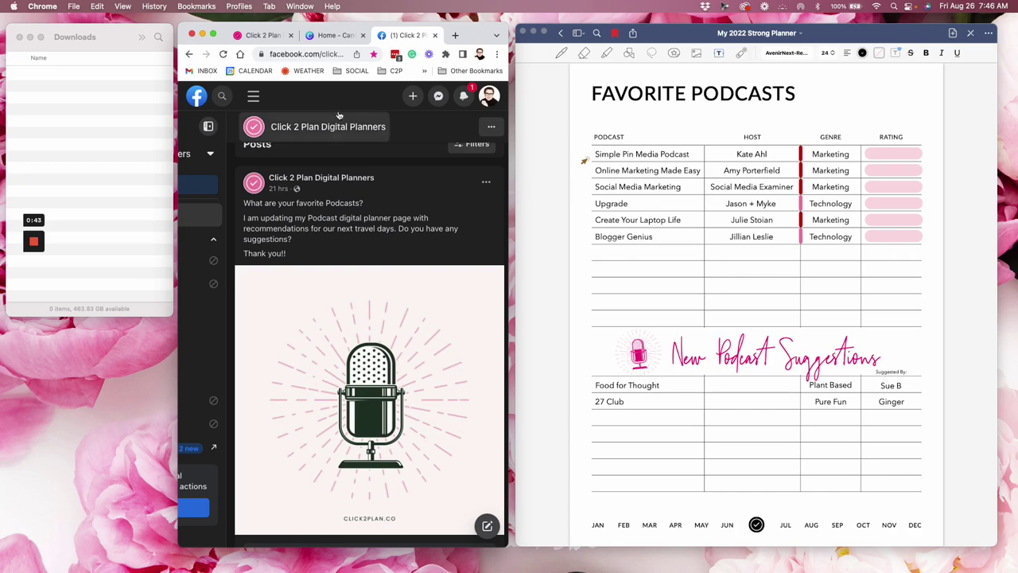
# - Start a new blank Logo design from the Canva home page and widen the browser window
pyautogui.click(339, 37)
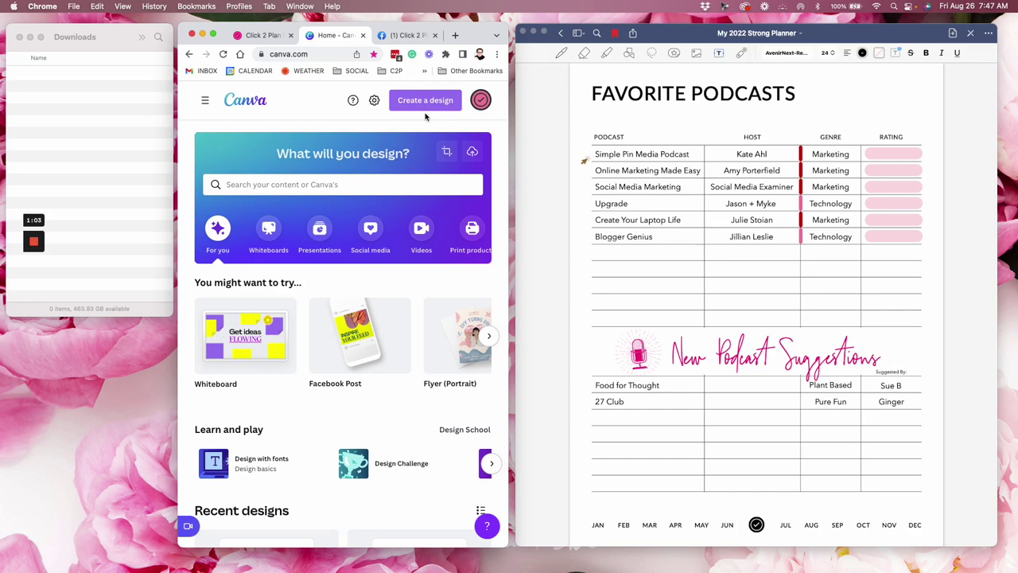
pyautogui.click(426, 102)
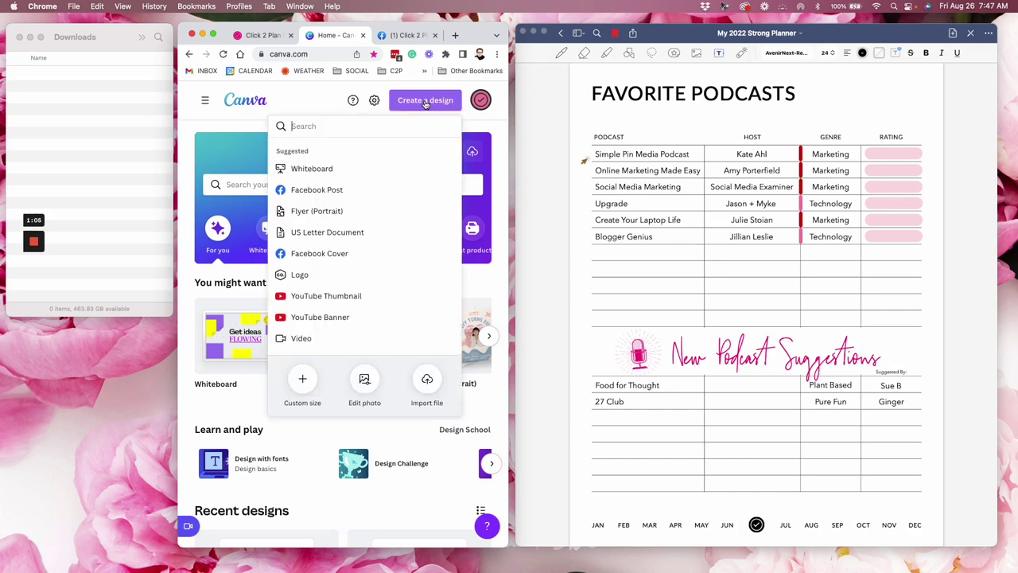
pyautogui.click(300, 275)
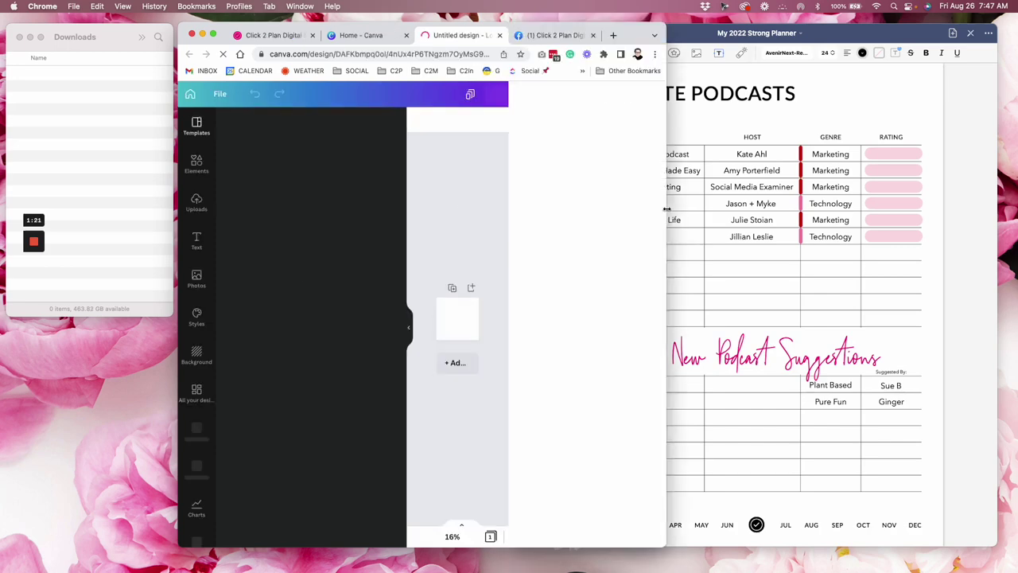
pyautogui.moveTo(510, 215); pyautogui.dragTo(846, 191)
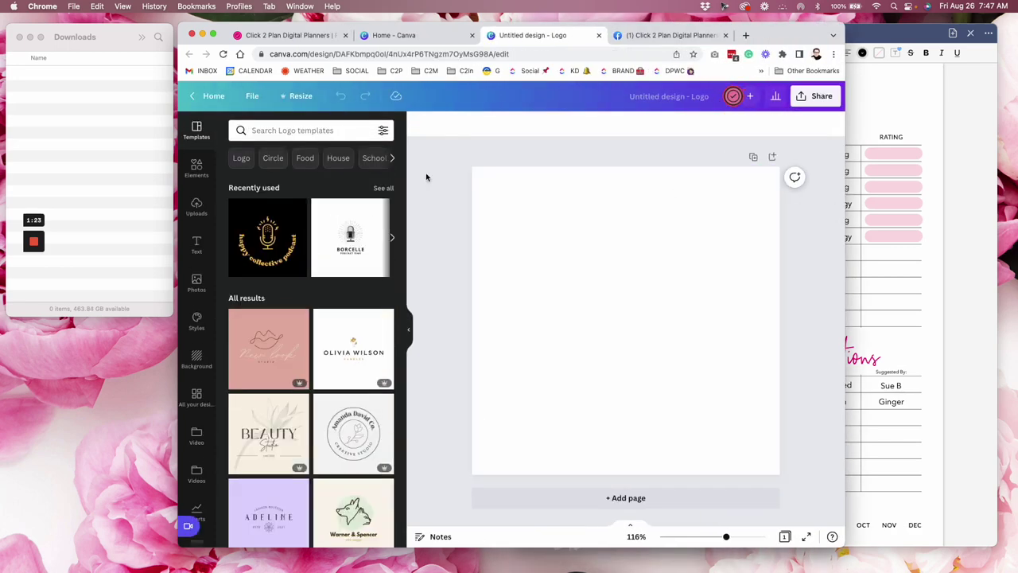
pyautogui.moveTo(764, 35); pyautogui.dragTo(726, 33)
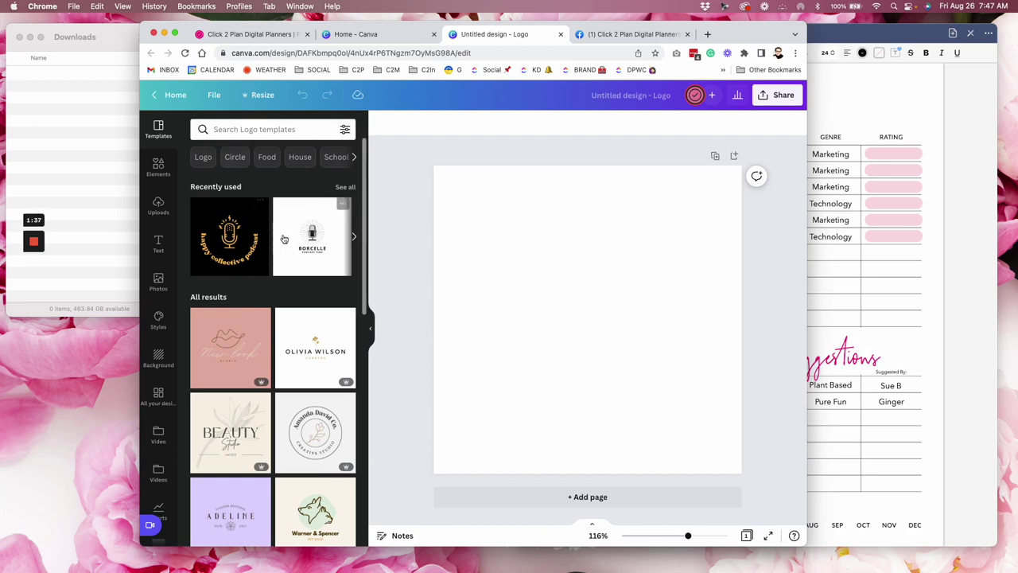
# - Search the logo templates for 'podcast' and apply the Rimberio Co microphone template
pyautogui.click(250, 130)
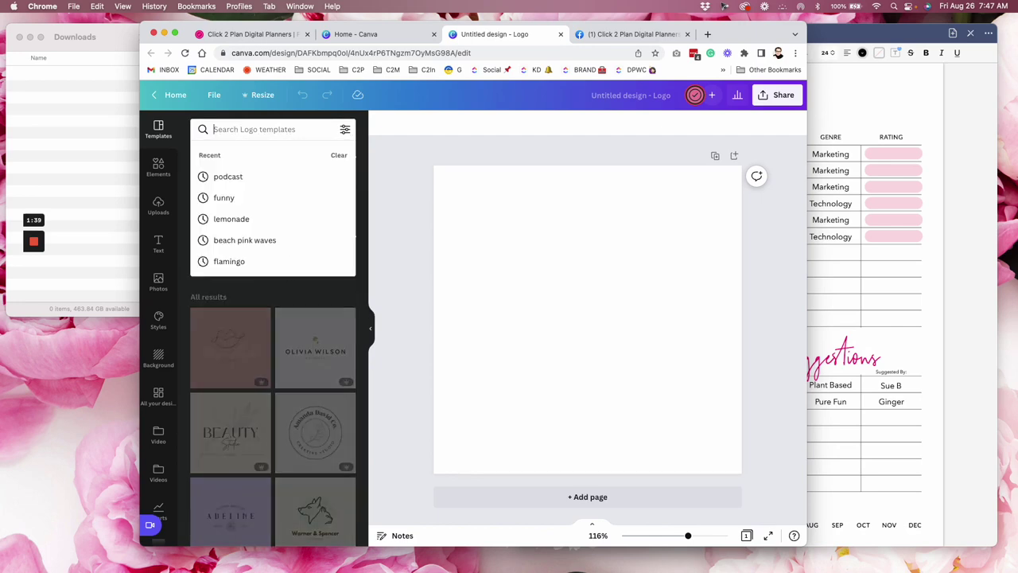
pyautogui.write('podcoast')
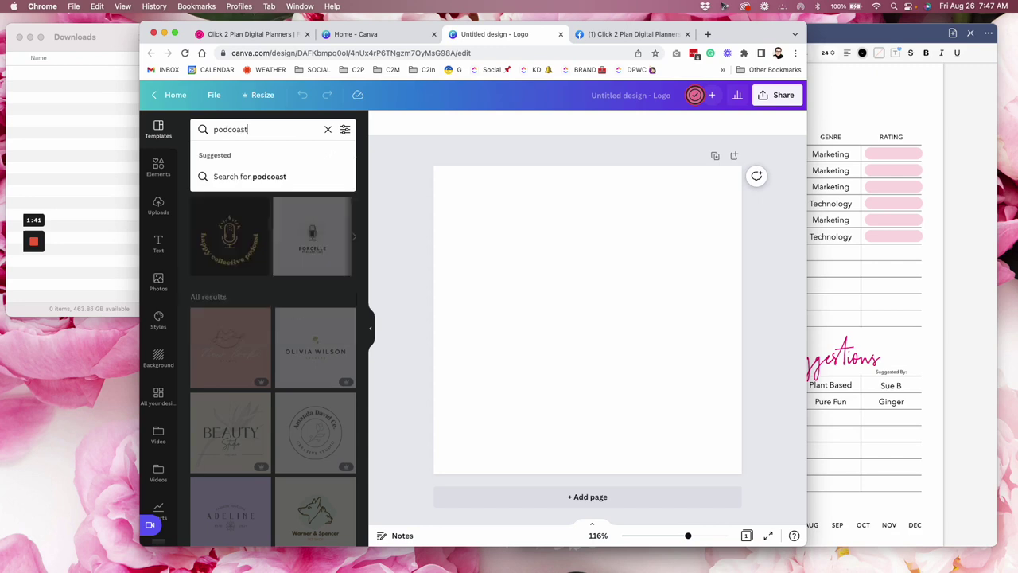
pyautogui.press('BackSpace')
pyautogui.press('BackSpace')
pyautogui.press('BackSpace')
pyautogui.press('BackSpace')
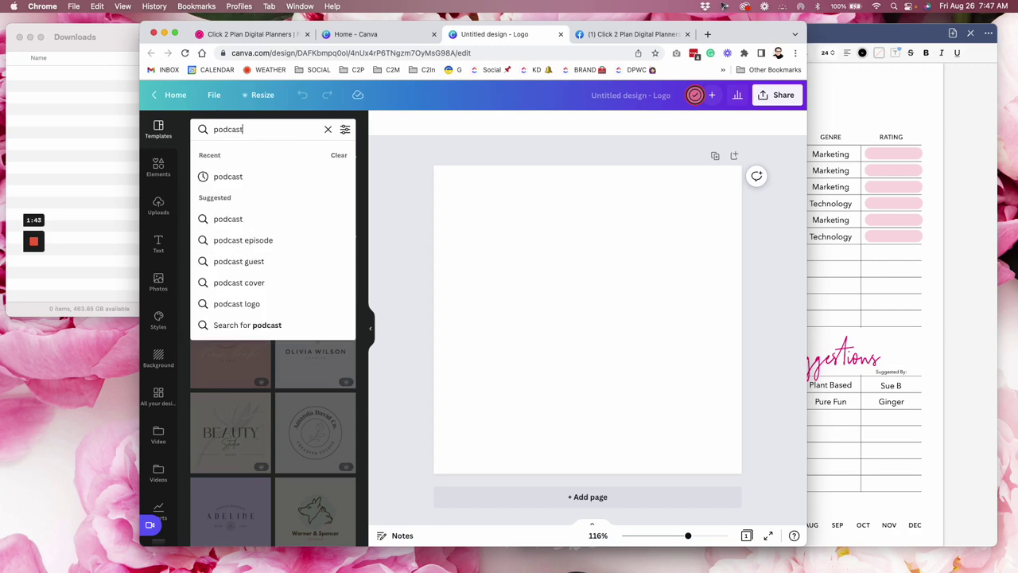
pyautogui.press('Return')
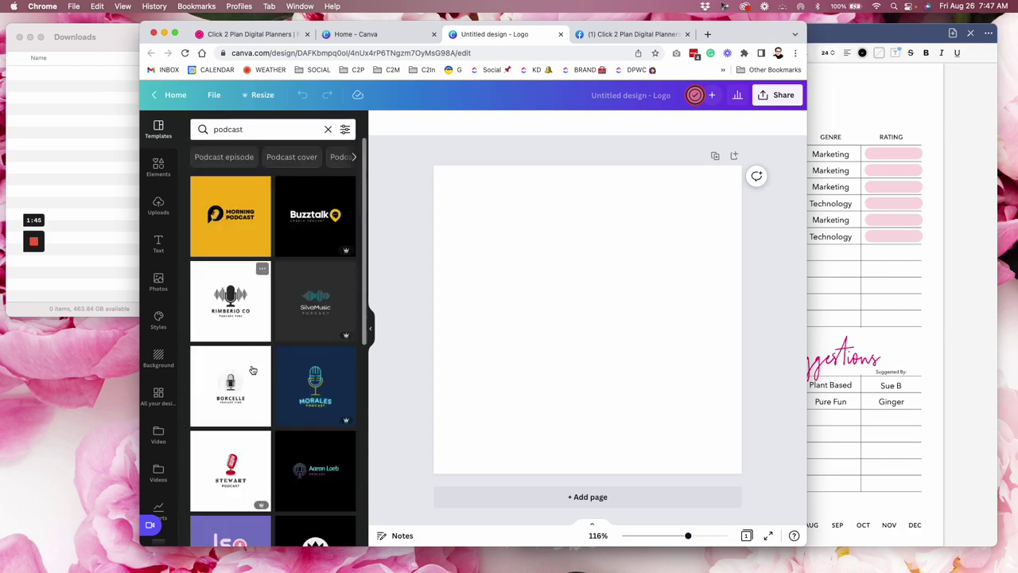
pyautogui.scroll(-5, 250, 363)
pyautogui.scroll(-4, 251, 377)
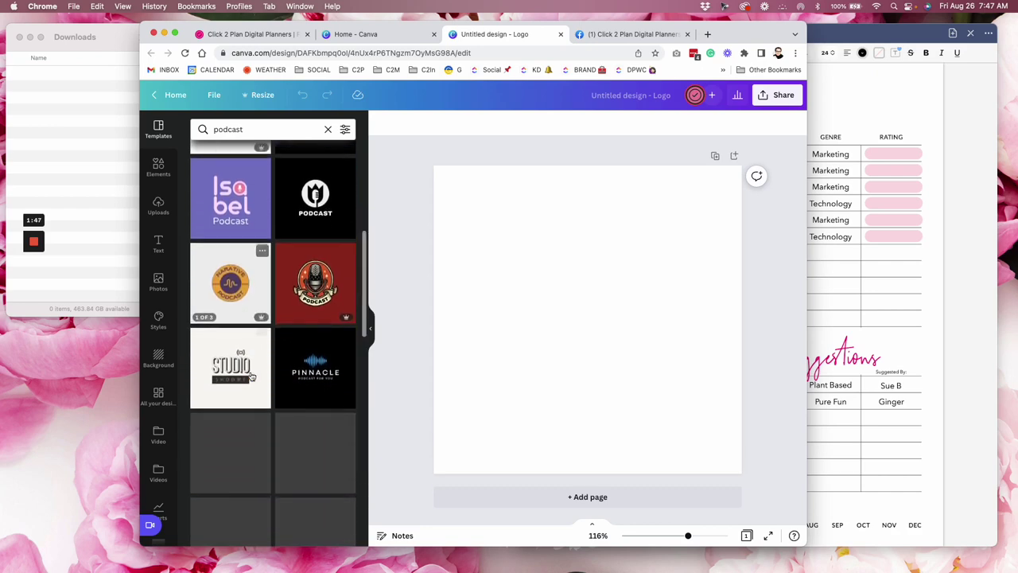
pyautogui.scroll(9, 252, 376)
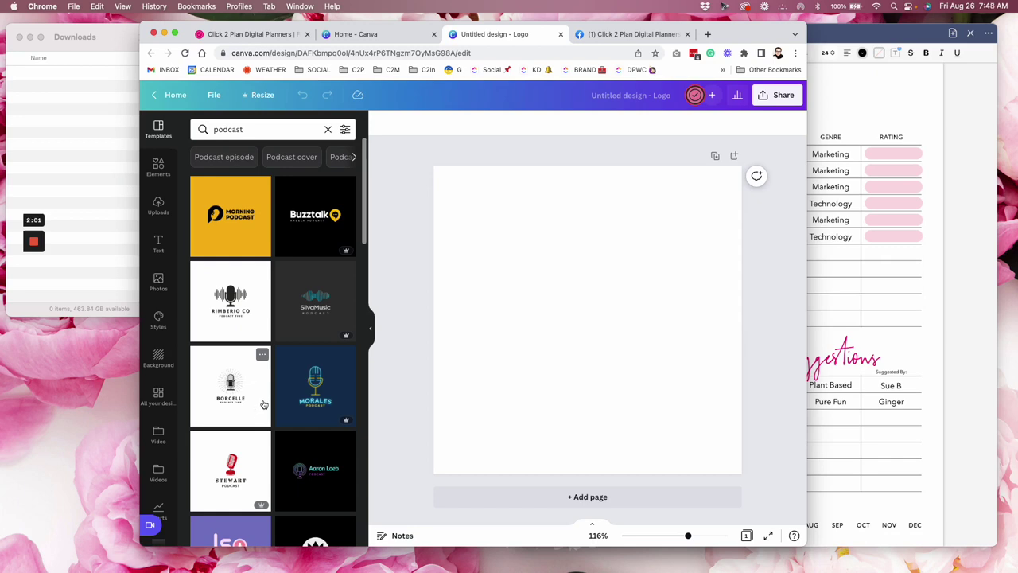
pyautogui.click(233, 306)
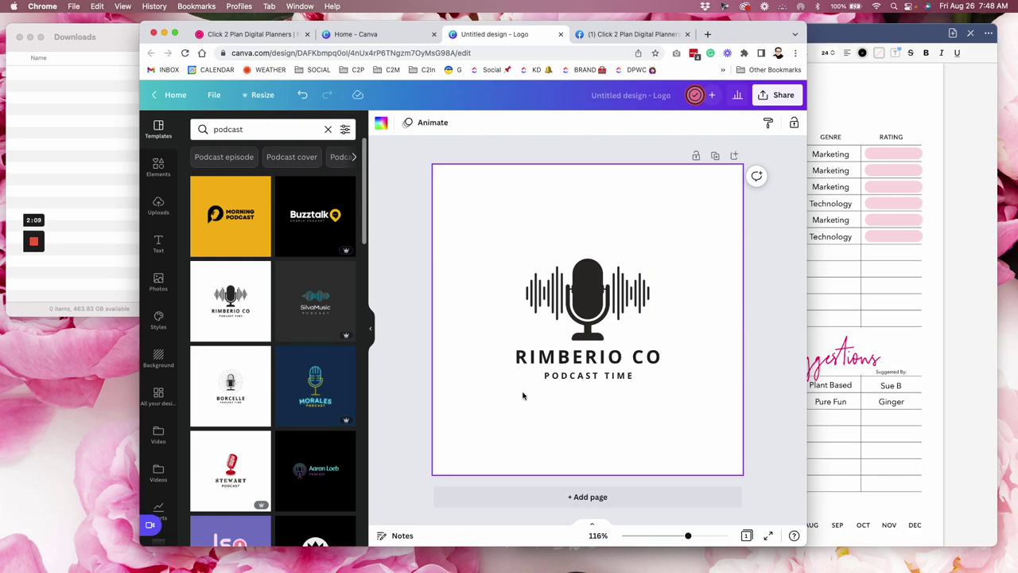
# - Swap in the recently used Borcelle 'Podcast Time' template and collapse the templates panel
pyautogui.click(327, 129)
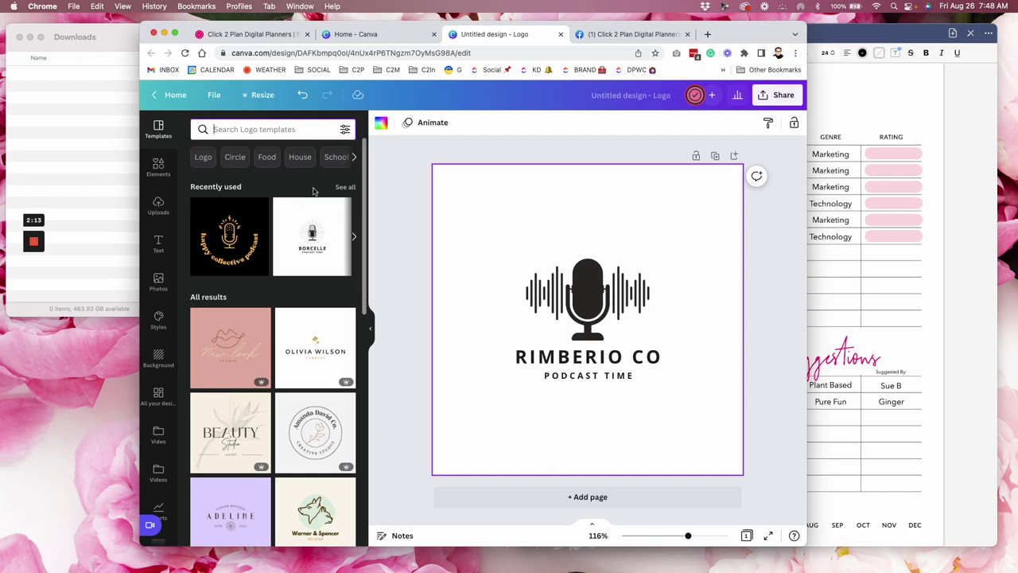
pyautogui.click(344, 187)
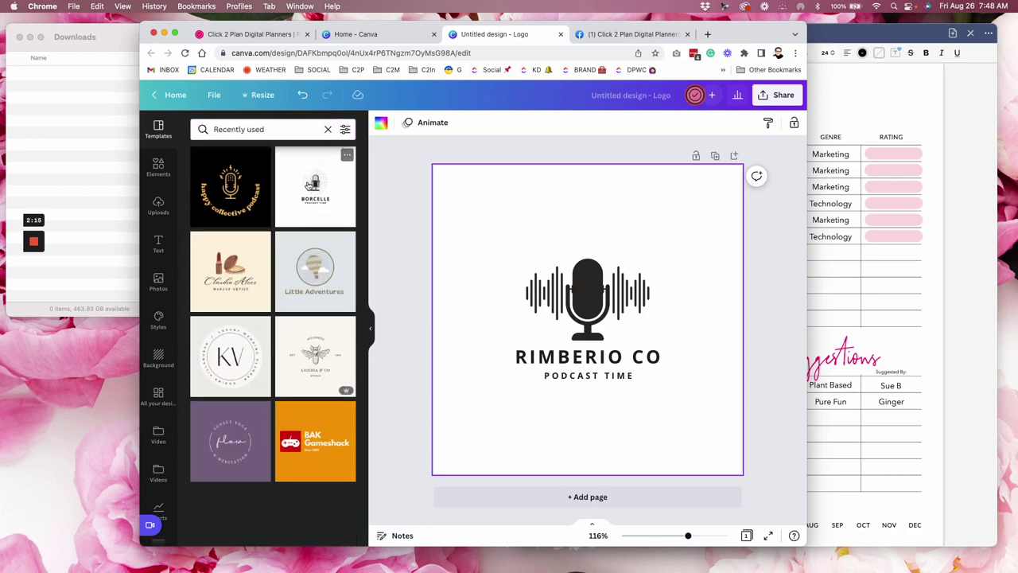
pyautogui.click(316, 197)
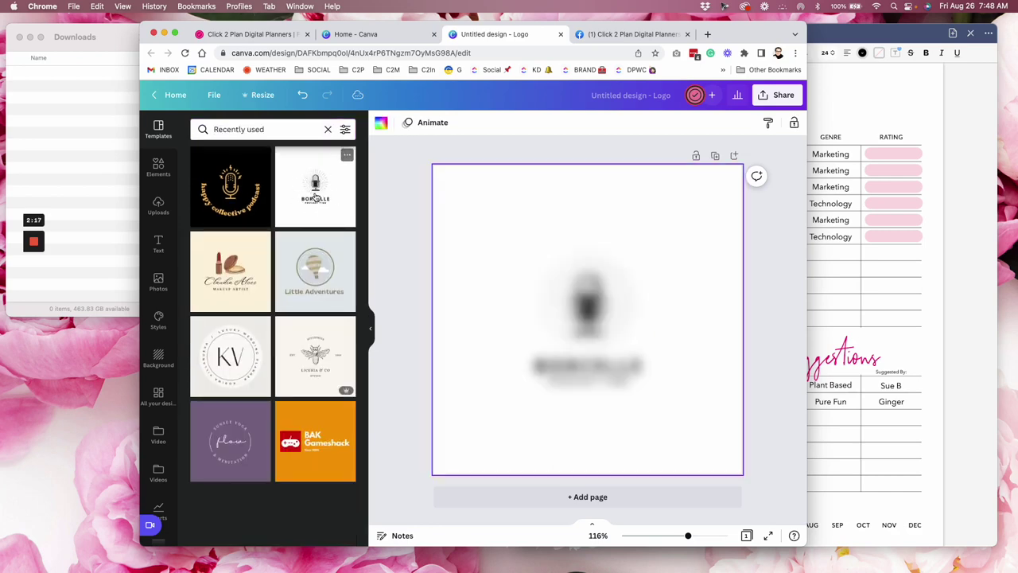
pyautogui.click(371, 331)
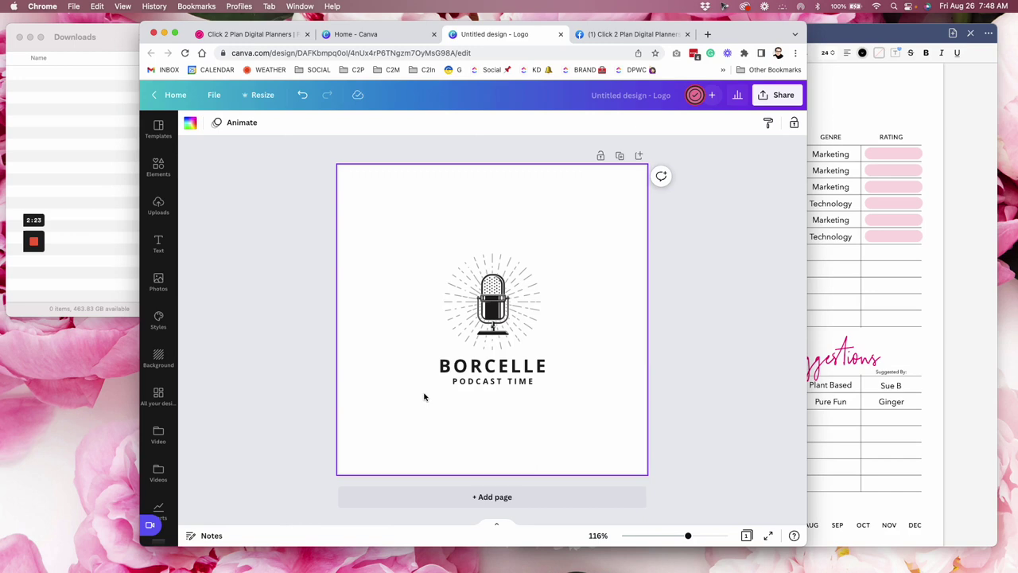
# - Move the BORCELLE and PODCAST TIME text off the page to the right
pyautogui.moveTo(531, 366); pyautogui.dragTo(768, 347)
pyautogui.click(514, 393)
pyautogui.moveTo(487, 382); pyautogui.dragTo(739, 371)
pyautogui.click(566, 405)
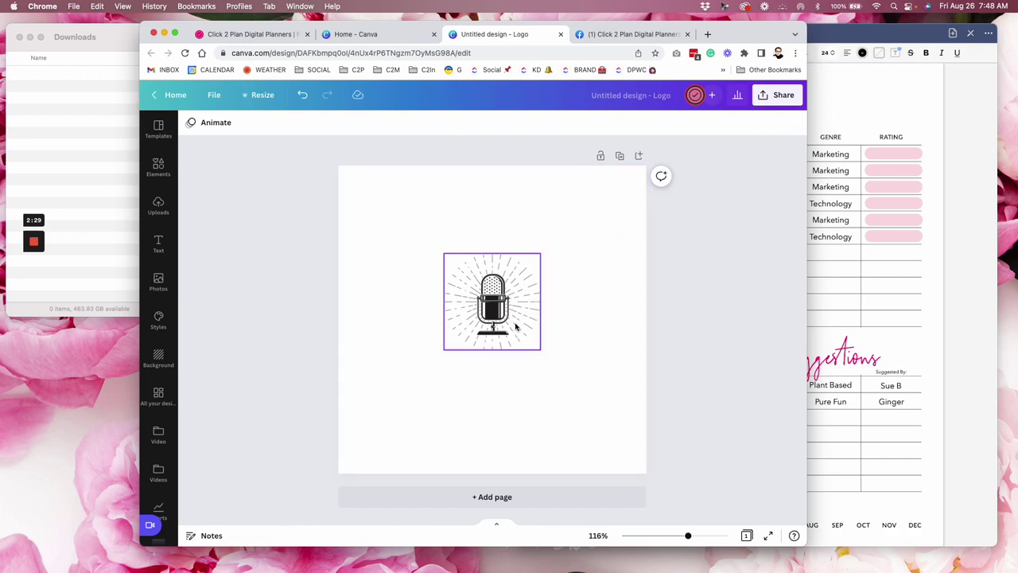
# - Enlarge the microphone graphic to about 483×483 and centre it on the page
pyautogui.moveTo(516, 326); pyautogui.dragTo(409, 242)
pyautogui.moveTo(448, 275); pyautogui.dragTo(626, 499)
pyautogui.moveTo(536, 364); pyautogui.dragTo(527, 359)
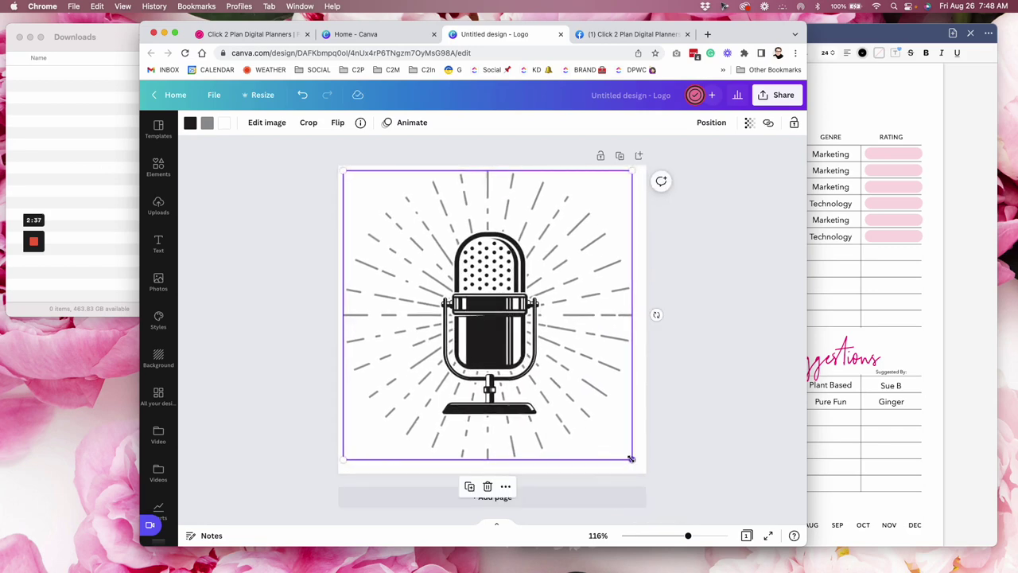
pyautogui.moveTo(633, 460); pyautogui.dragTo(637, 471)
pyautogui.moveTo(598, 432); pyautogui.dragTo(601, 430)
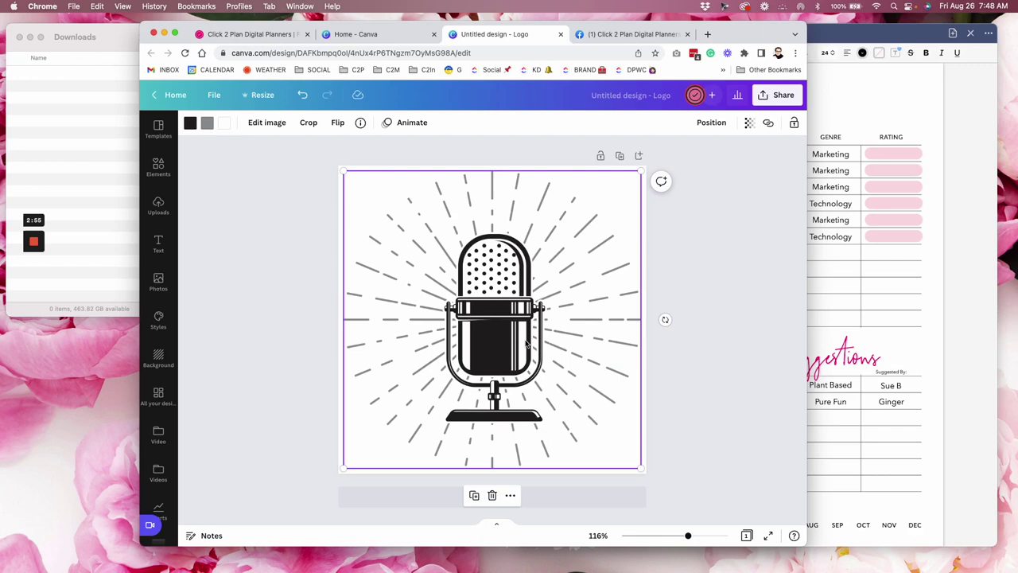
pyautogui.click(726, 229)
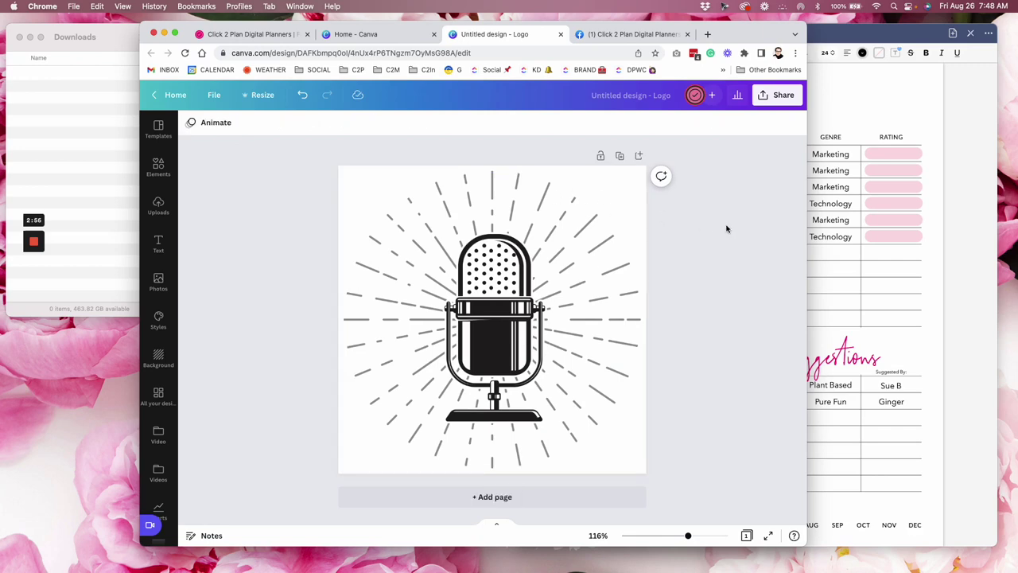
# - Duplicate the page and recolour the copy's black microphone parts magenta
pyautogui.click(620, 156)
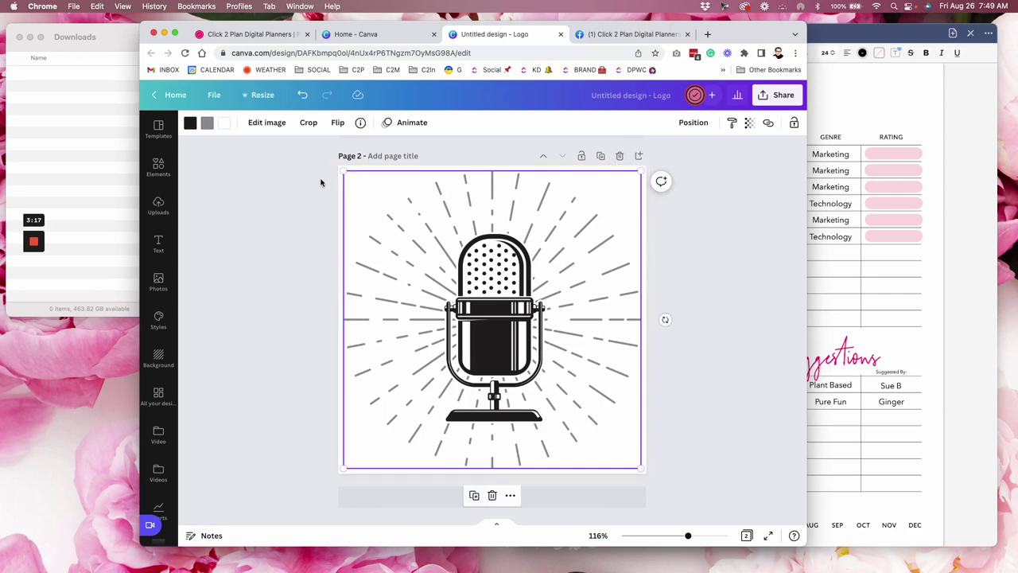
pyautogui.click(191, 125)
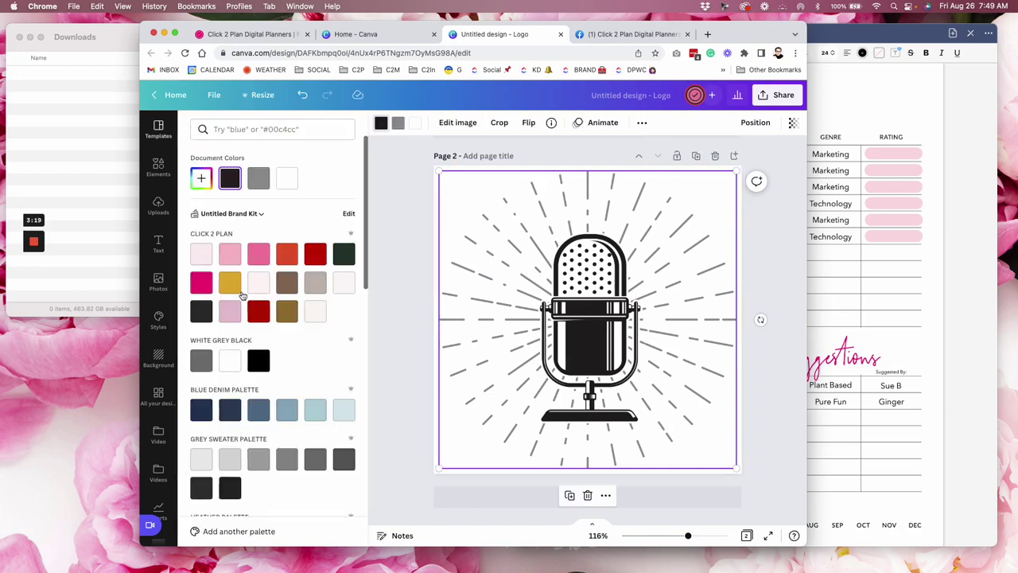
pyautogui.click(202, 284)
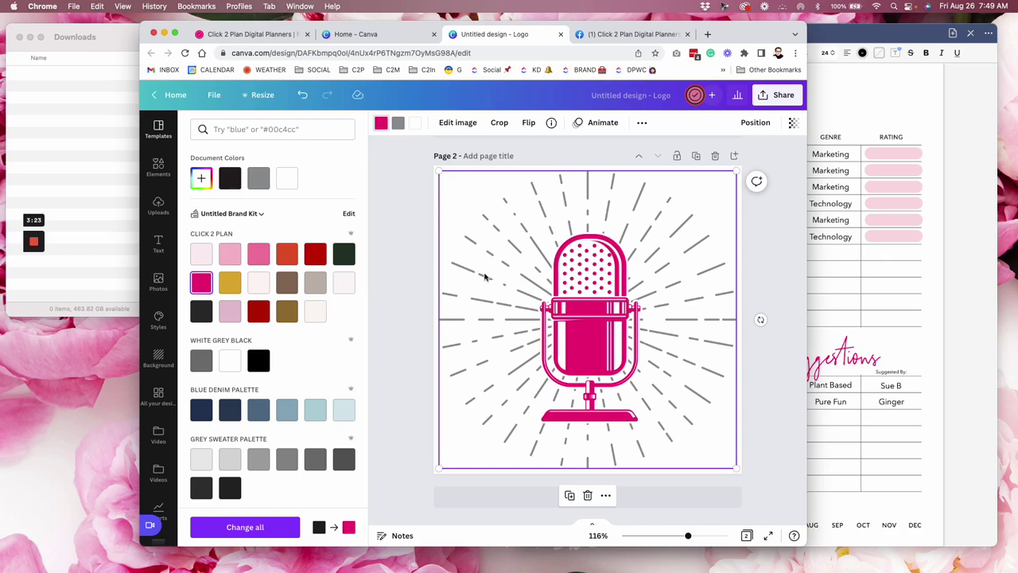
pyautogui.click(228, 255)
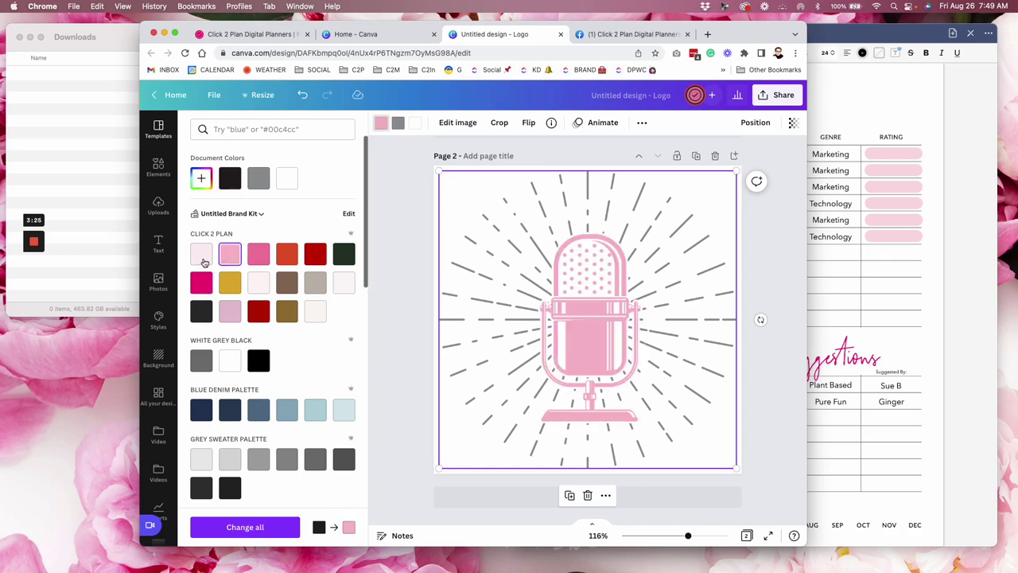
pyautogui.click(202, 285)
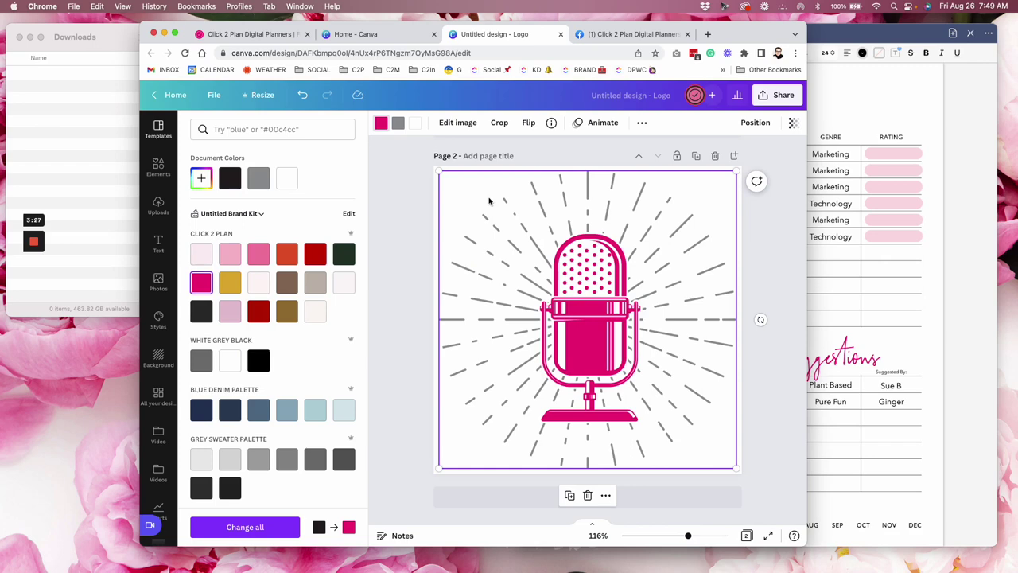
# - Make the grey rays light pink, then duplicate this version into Page 3
pyautogui.click(398, 123)
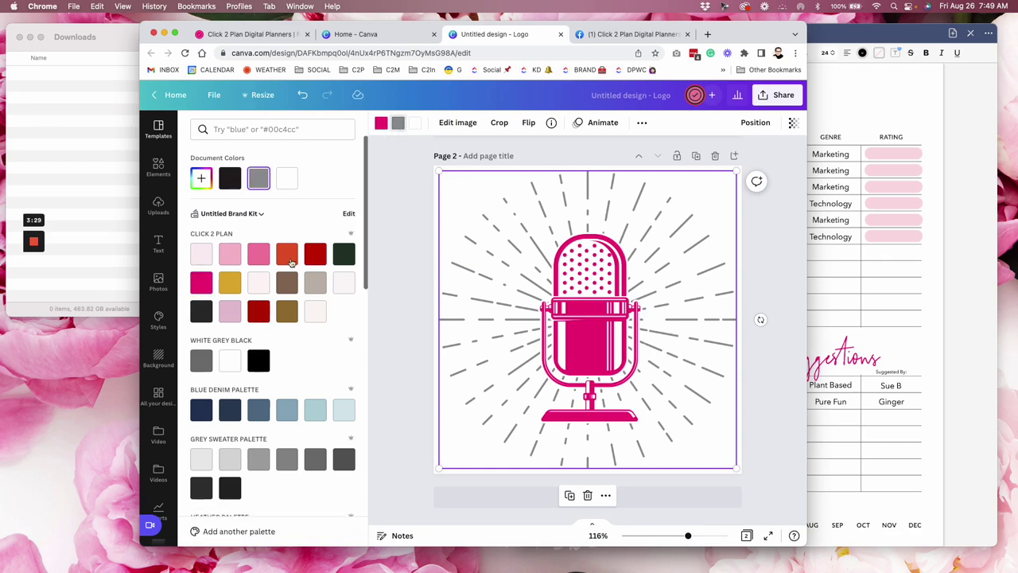
pyautogui.click(229, 254)
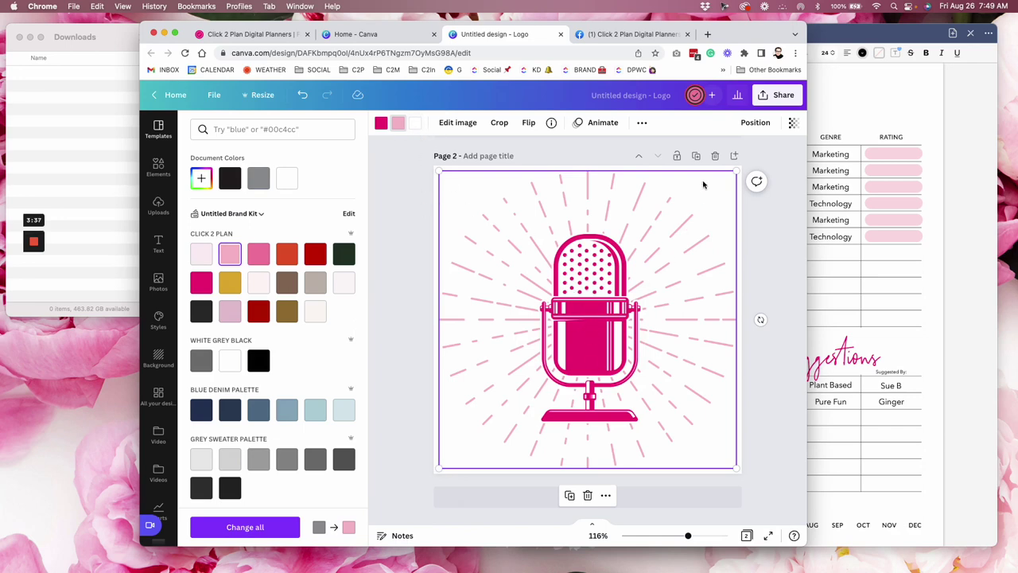
pyautogui.click(697, 156)
pyautogui.click(422, 237)
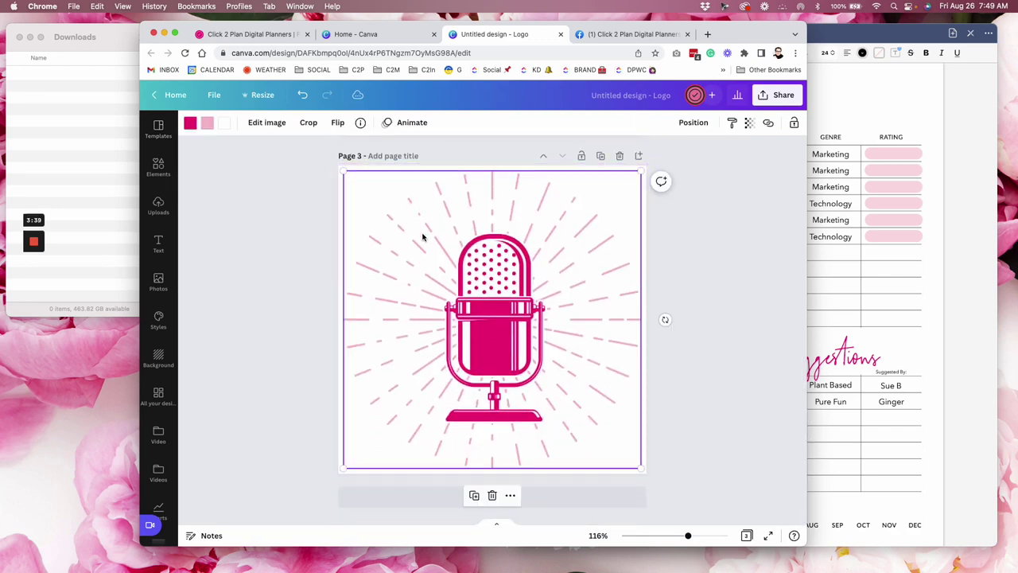
# - Recolour the Page 3 microphone with a grey-taupe grille, dark green body and dusty mauve rays
pyautogui.click(224, 123)
pyautogui.click(230, 282)
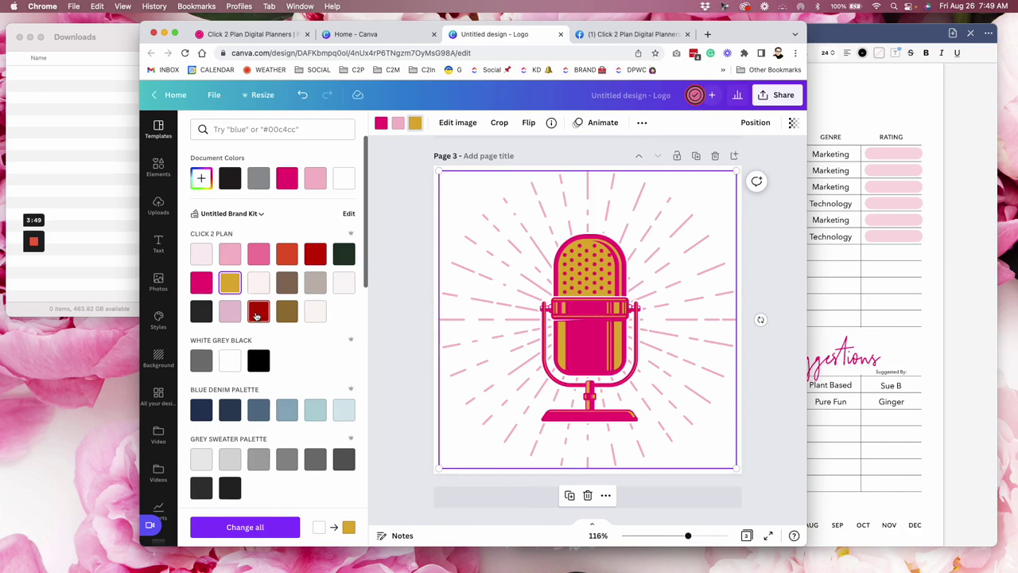
pyautogui.click(316, 282)
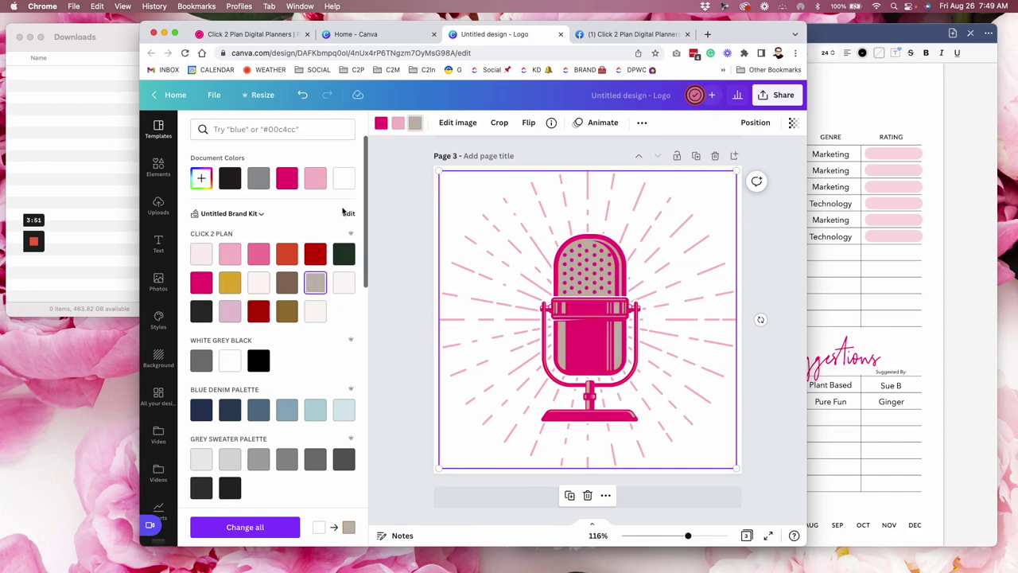
pyautogui.click(382, 125)
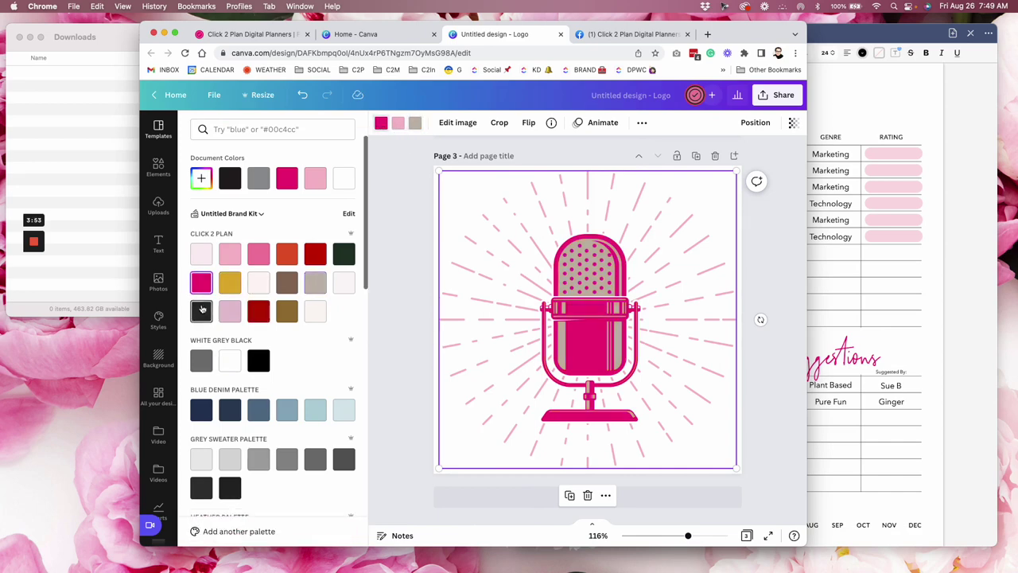
pyautogui.click(343, 255)
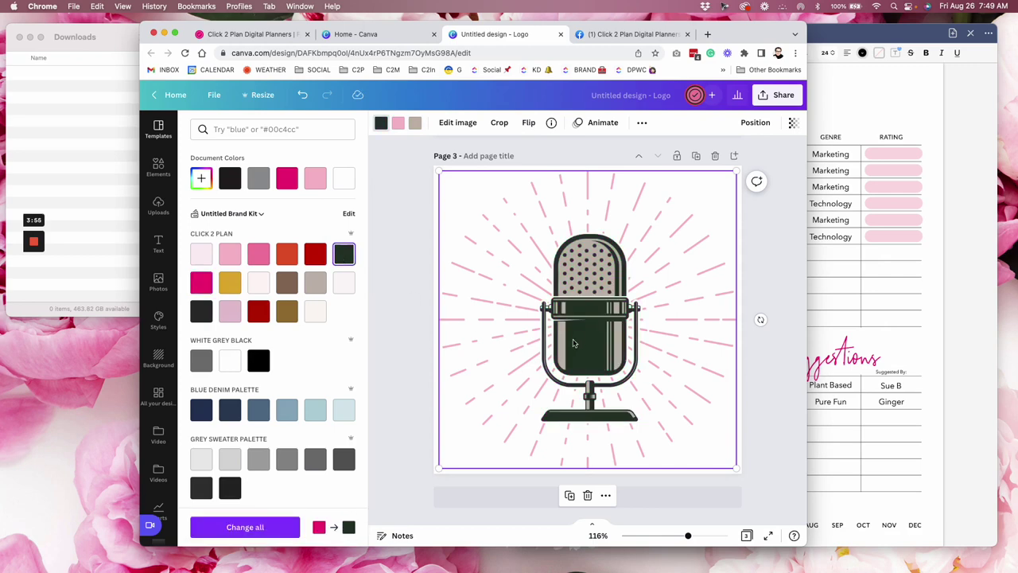
pyautogui.click(396, 126)
pyautogui.click(229, 316)
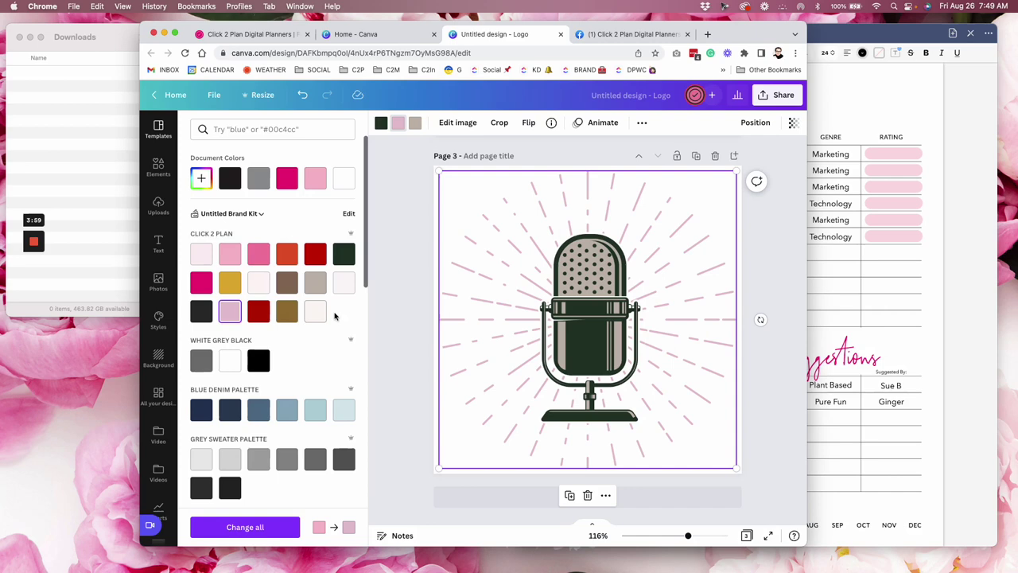
pyautogui.click(390, 314)
pyautogui.click(273, 348)
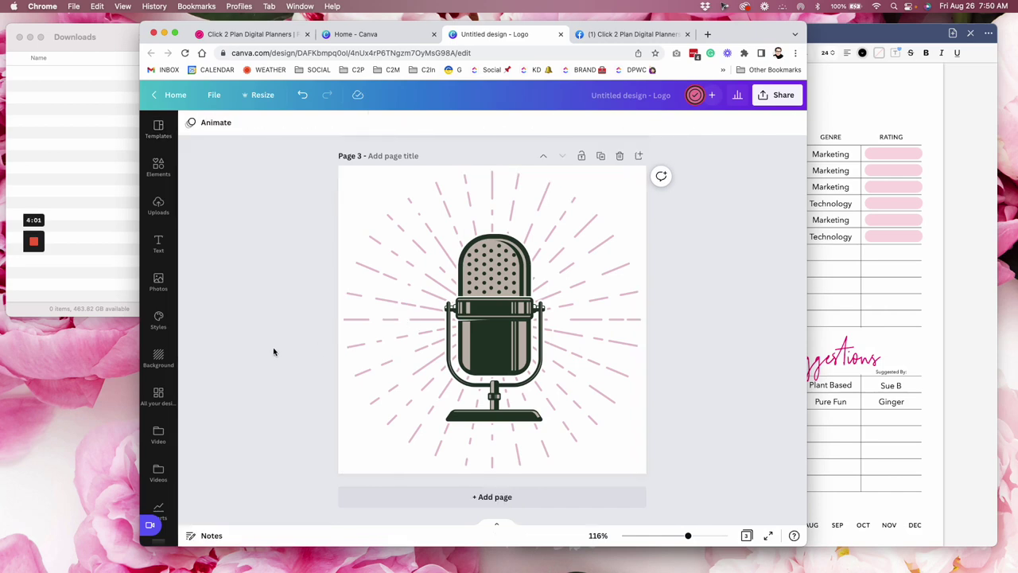
pyautogui.scroll(5, 273, 348)
pyautogui.scroll(-1, 272, 351)
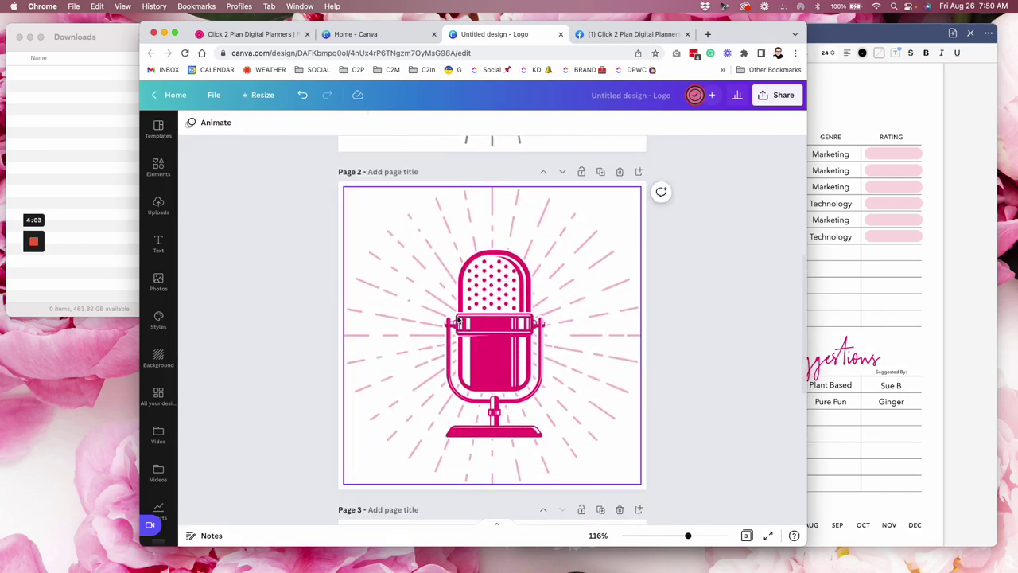
pyautogui.scroll(2, 596, 339)
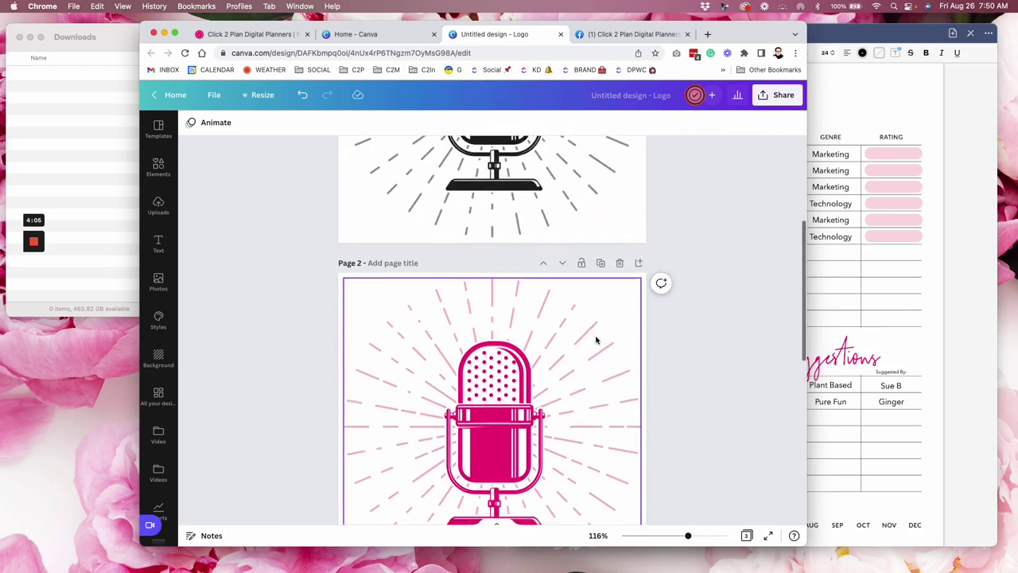
pyautogui.scroll(-4, 596, 337)
pyautogui.scroll(1, 694, 330)
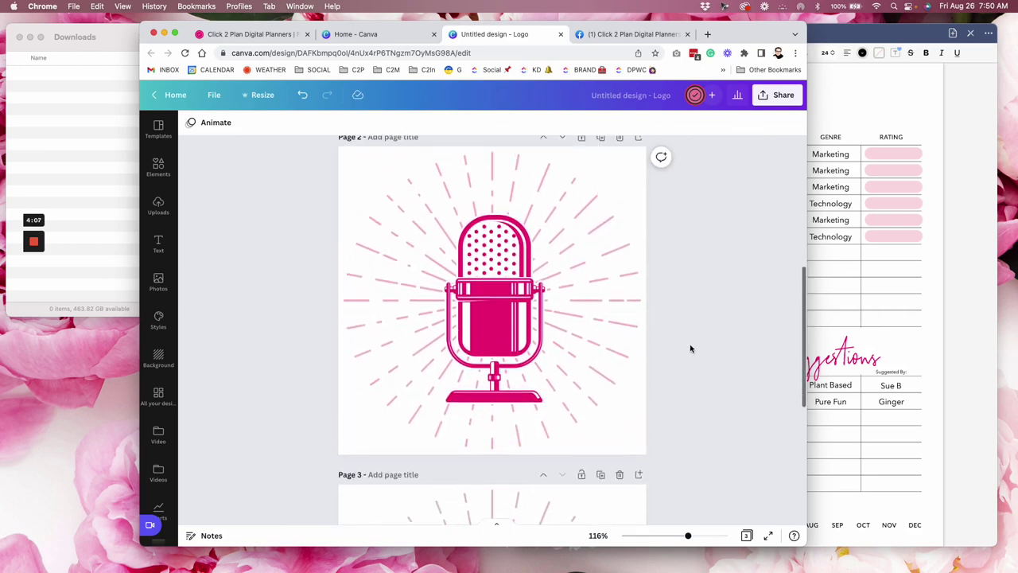
pyautogui.scroll(-5, 707, 216)
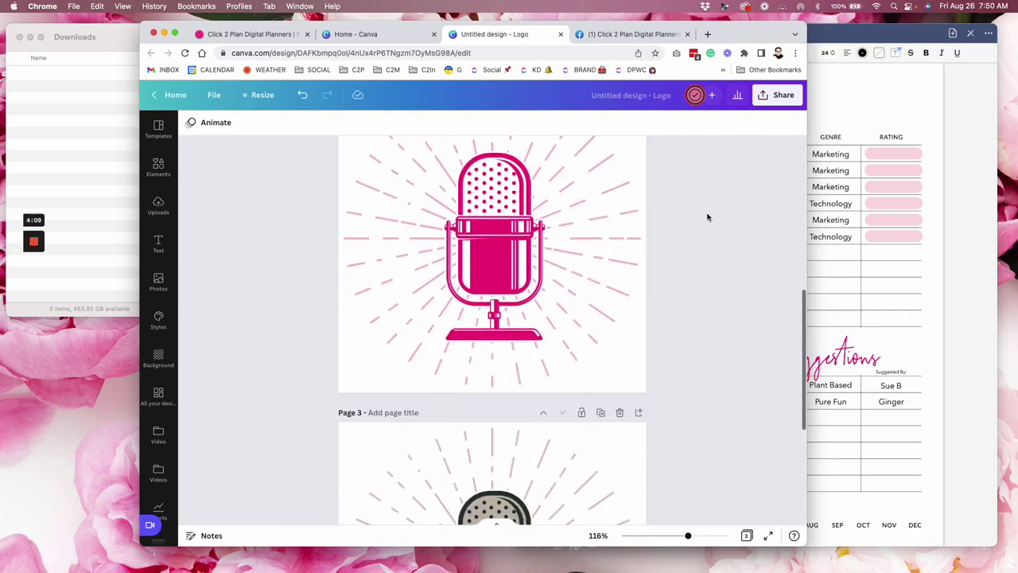
pyautogui.scroll(4, 708, 217)
pyautogui.scroll(-5, 707, 217)
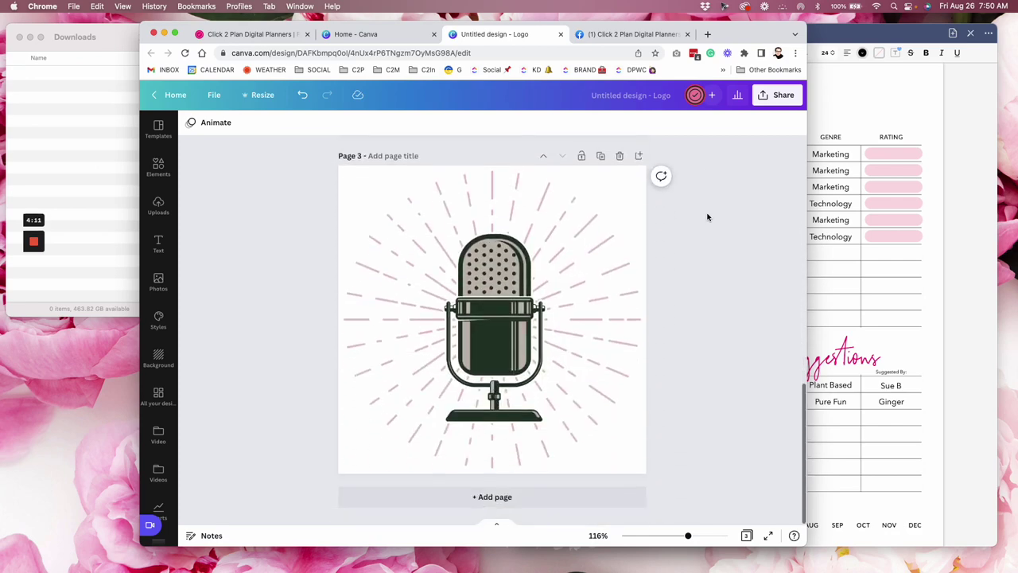
pyautogui.scroll(6, 707, 217)
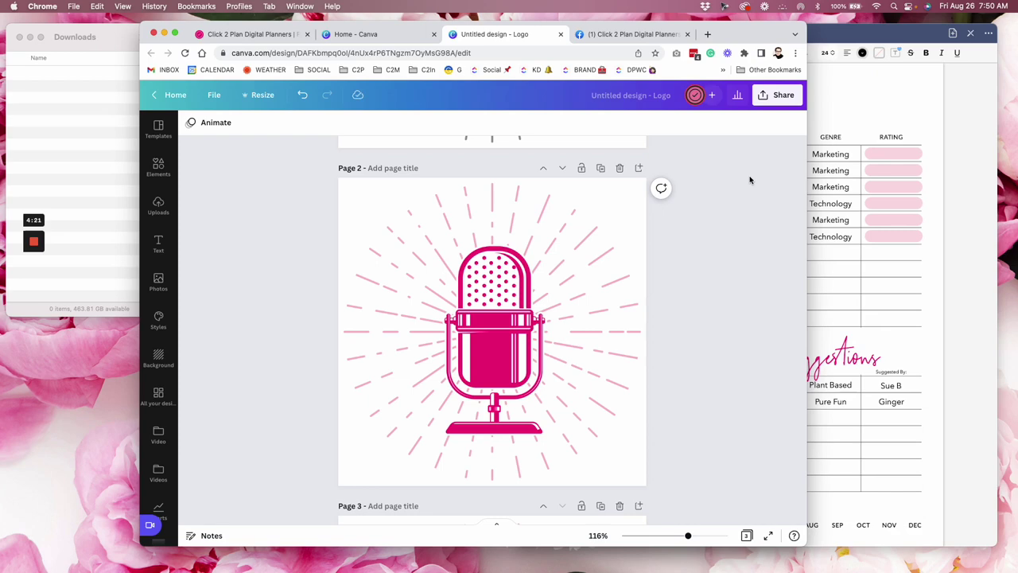
# - Rename the design to '2022_08_26 Podcast Planner Sticker'
pyautogui.click(621, 95)
pyautogui.press('BackSpace')
pyautogui.write('2022_08_')
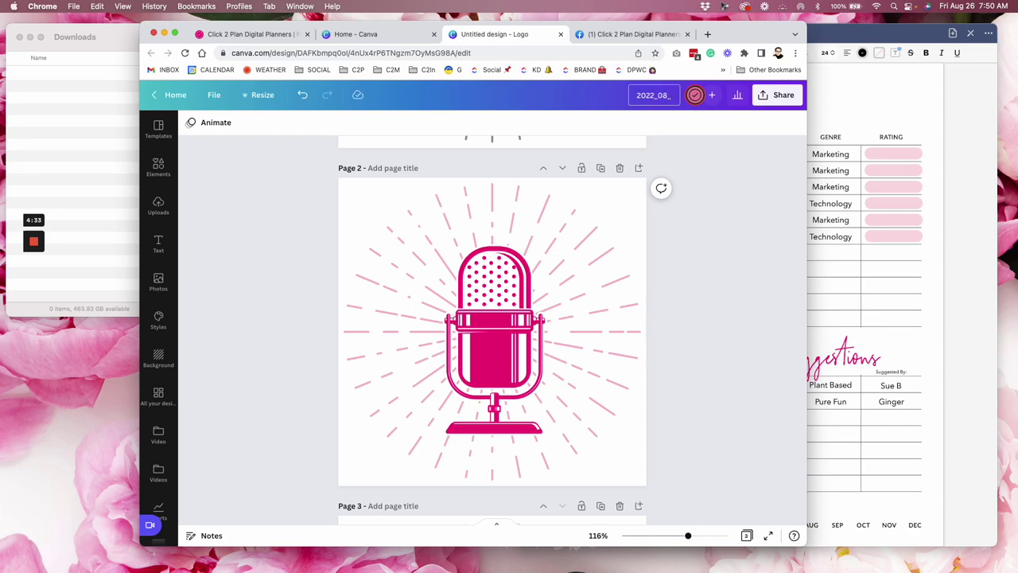
pyautogui.write(' 26 Podcast Planner Stickers')
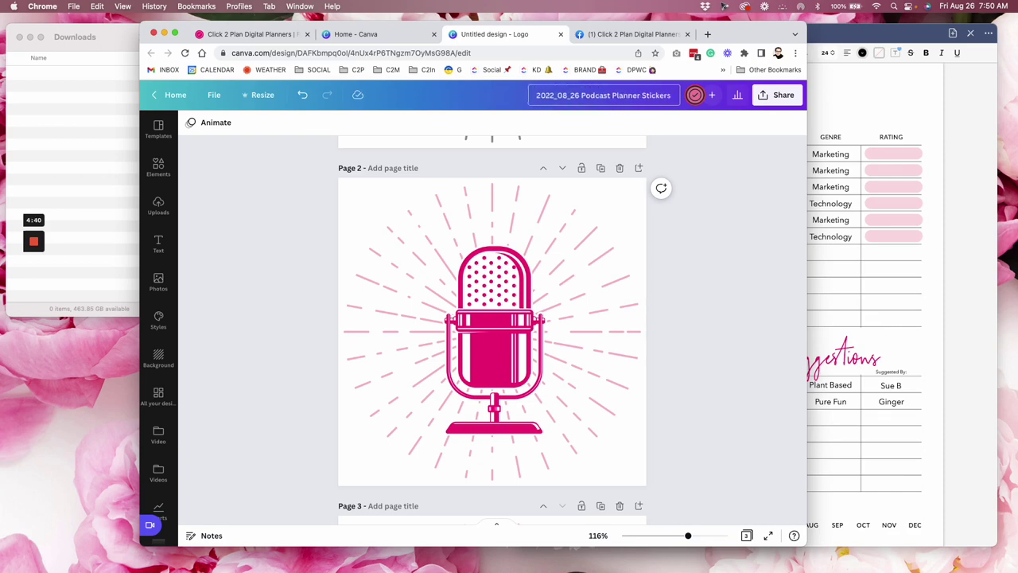
pyautogui.press('BackSpace')
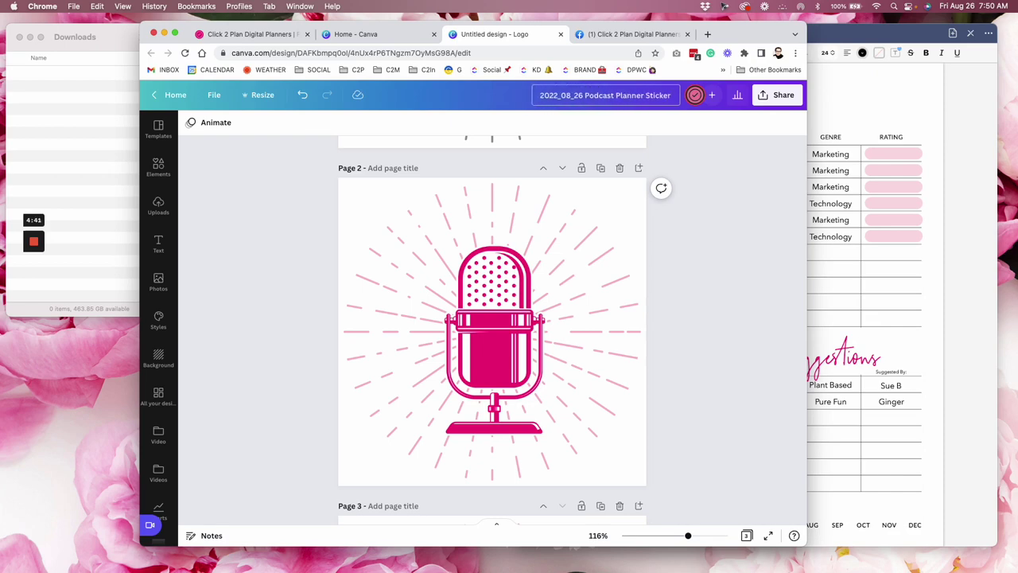
pyautogui.press('Return')
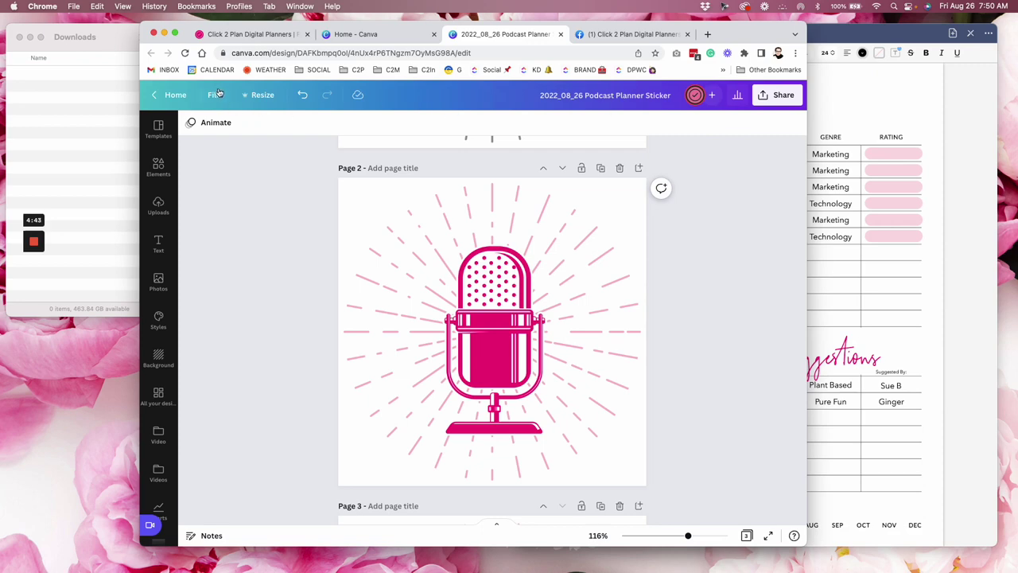
# - Save the design to the My Stickers folder, found by searching 'my st'
pyautogui.click(215, 101)
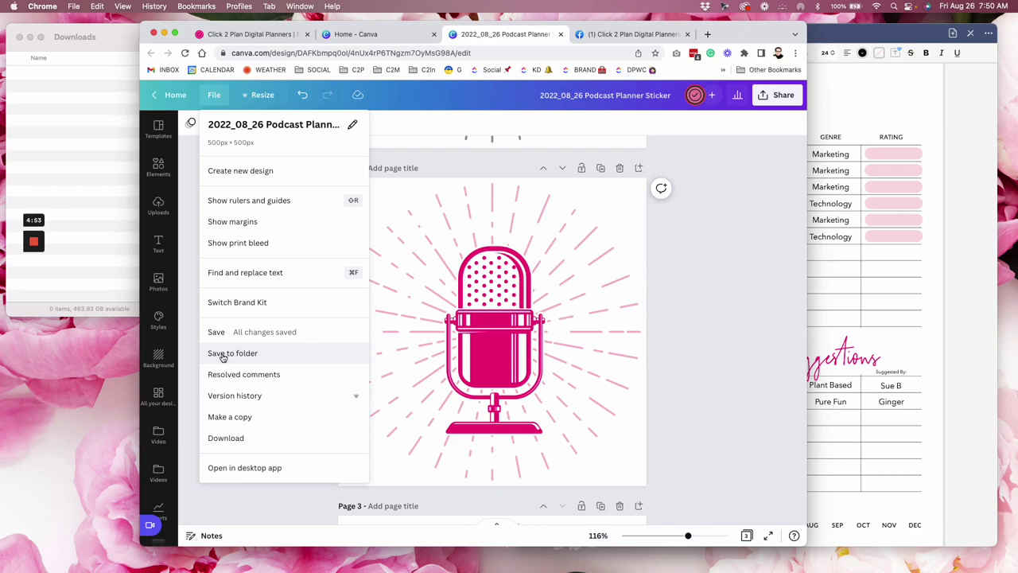
pyautogui.click(241, 355)
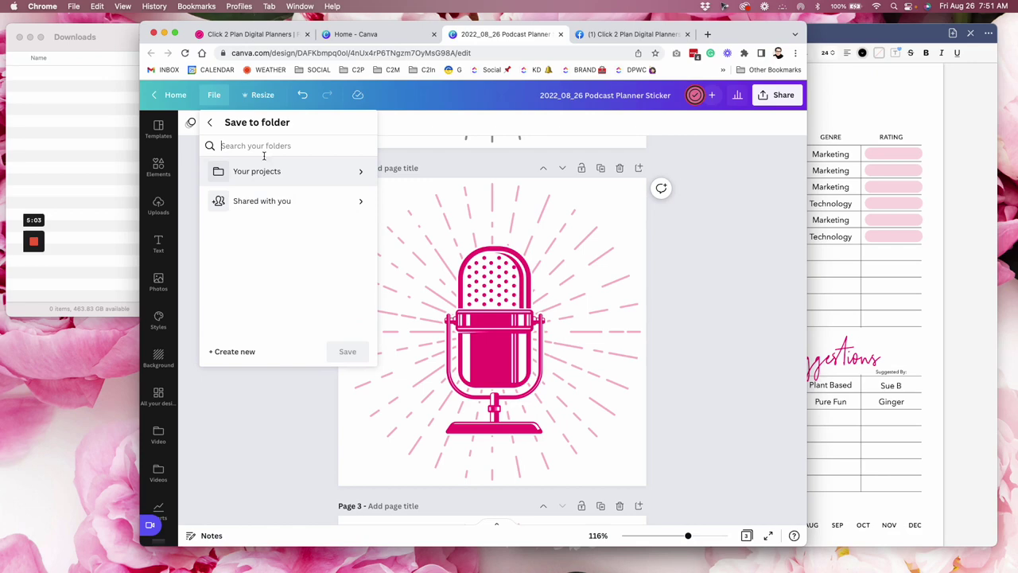
pyautogui.write('my sti')
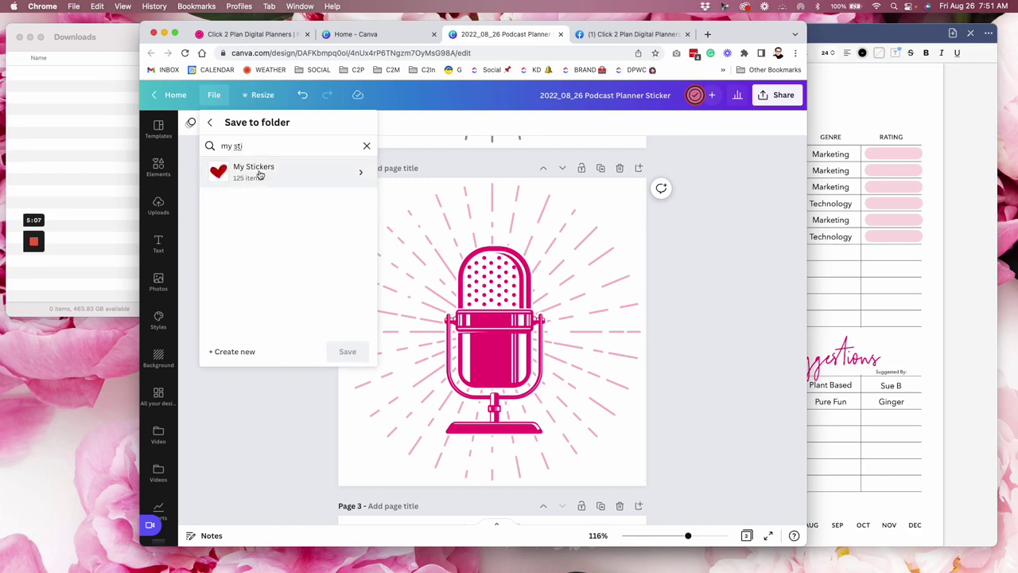
pyautogui.click(360, 175)
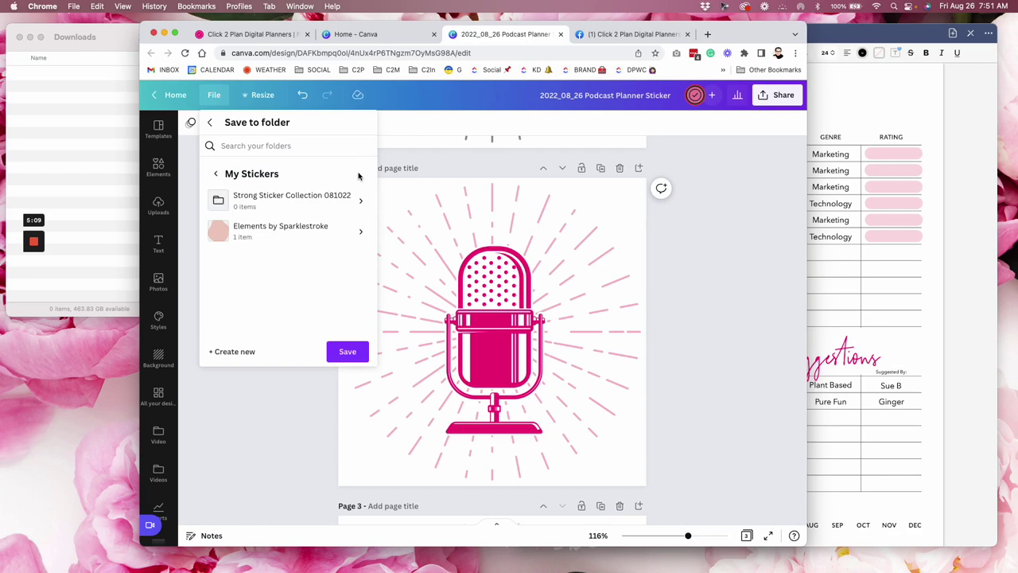
pyautogui.click(347, 351)
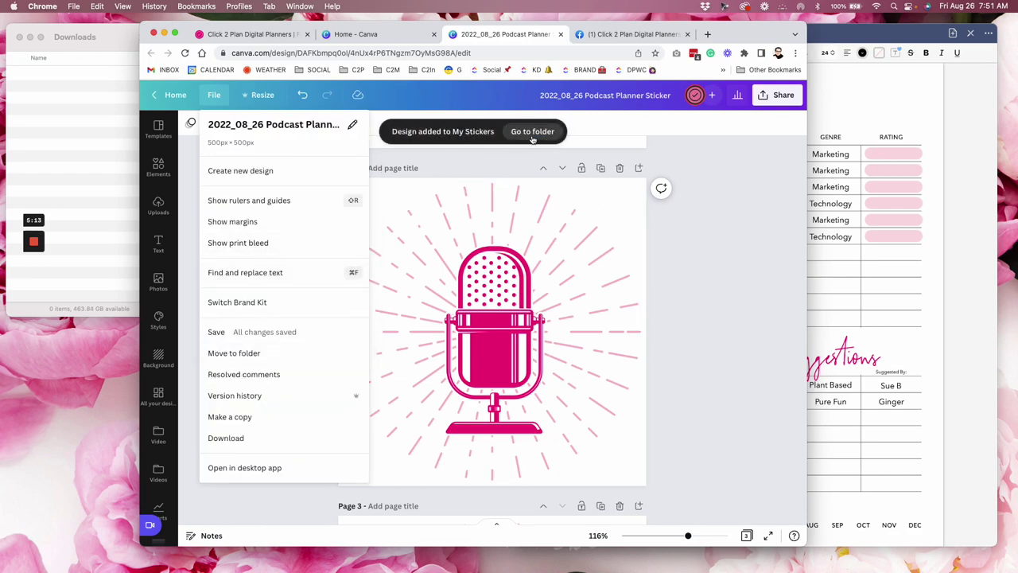
pyautogui.click(673, 236)
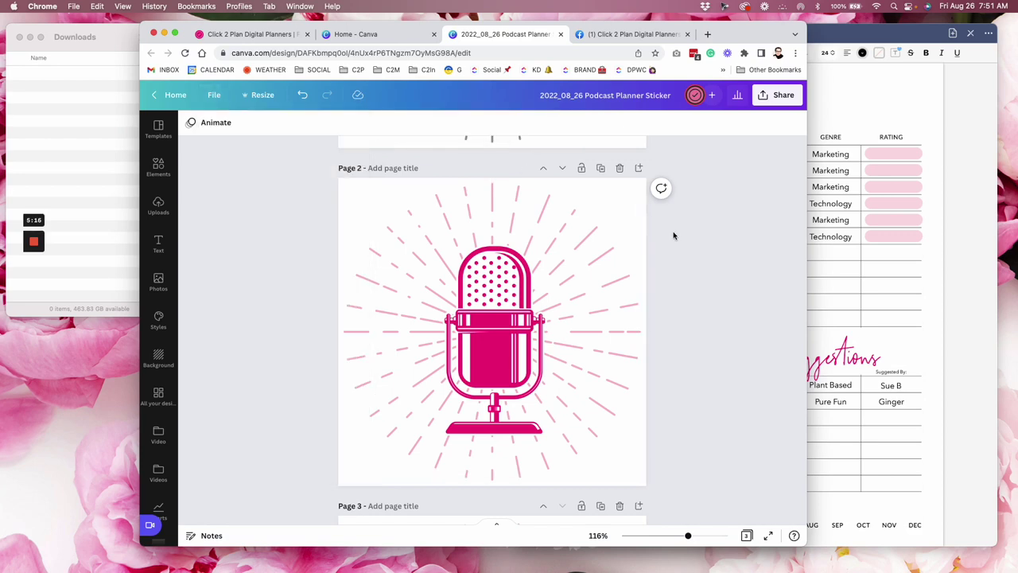
# - Open the Download settings from Share, showing PNG at 500 × 500 px for all 3 pages
pyautogui.click(778, 97)
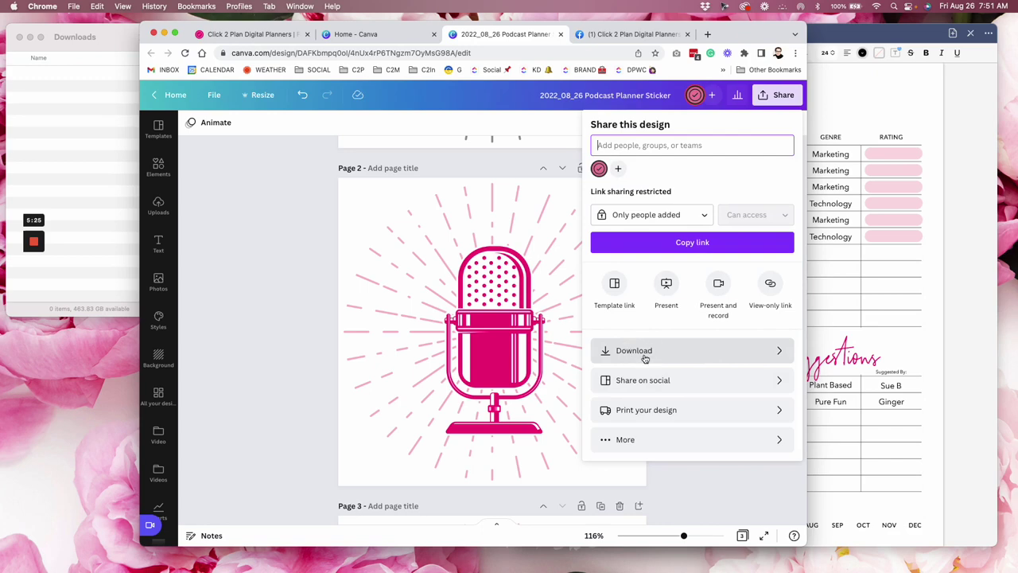
pyautogui.click(779, 353)
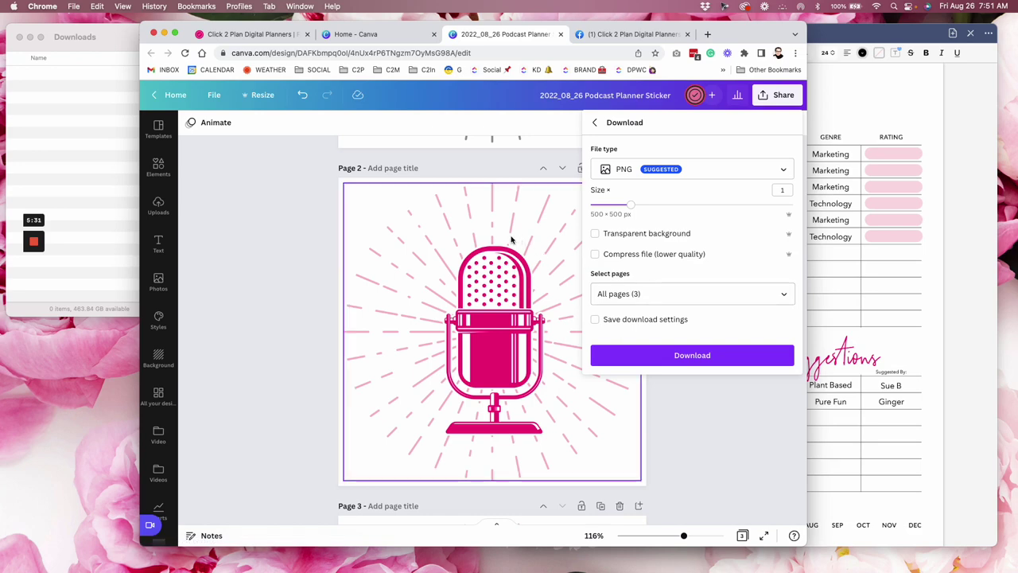
pyautogui.scroll(5, 245, 244)
pyautogui.scroll(-5, 245, 244)
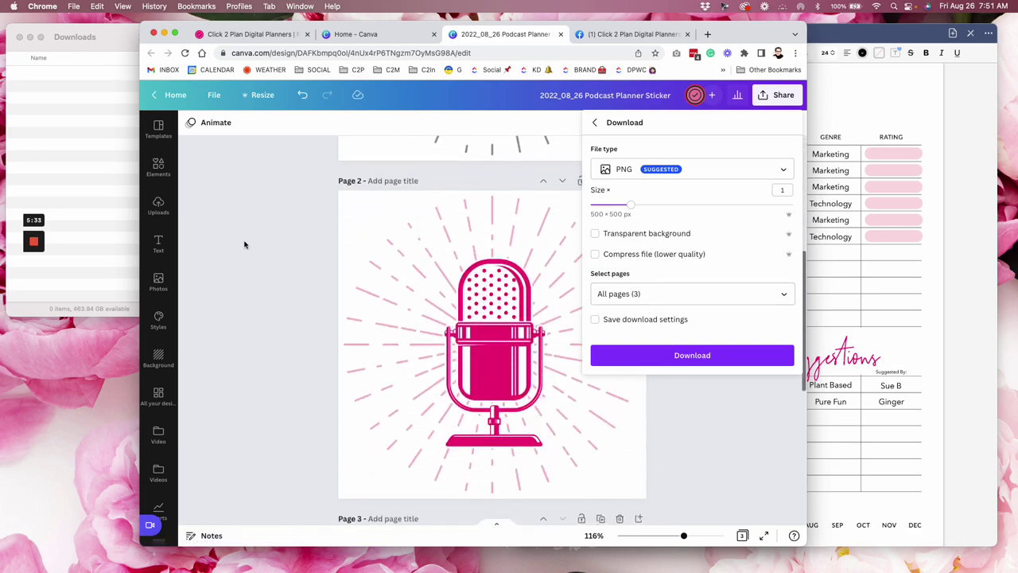
pyautogui.scroll(-10, 245, 245)
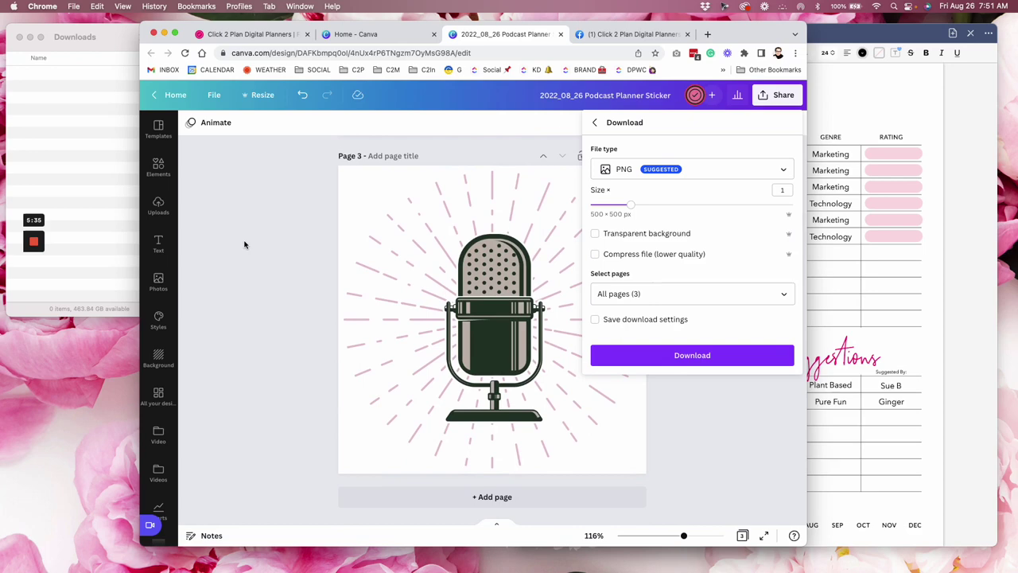
pyautogui.scroll(10, 245, 245)
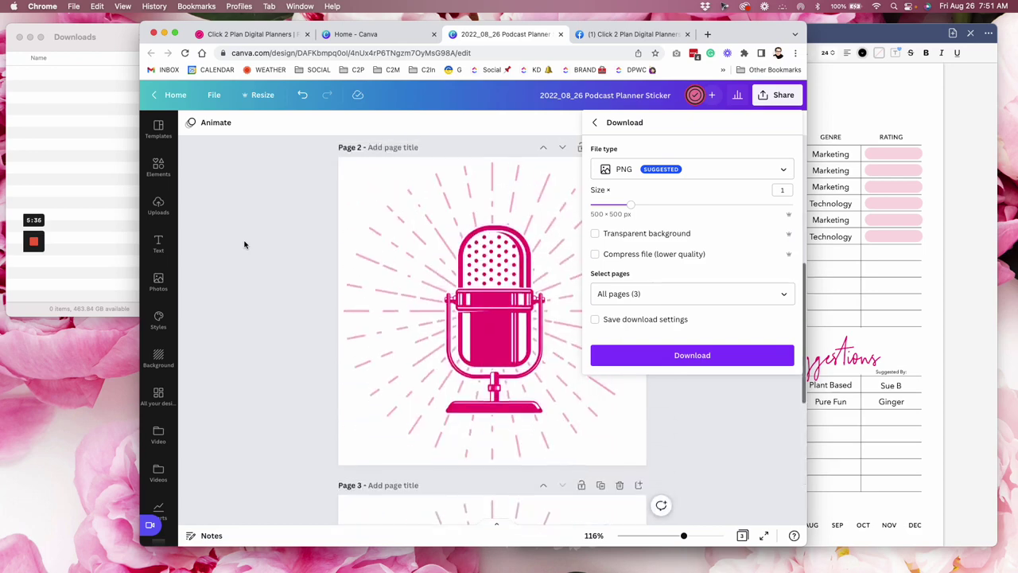
# - Limit the PNG export to Page 2 only, with a transparent background
pyautogui.click(784, 296)
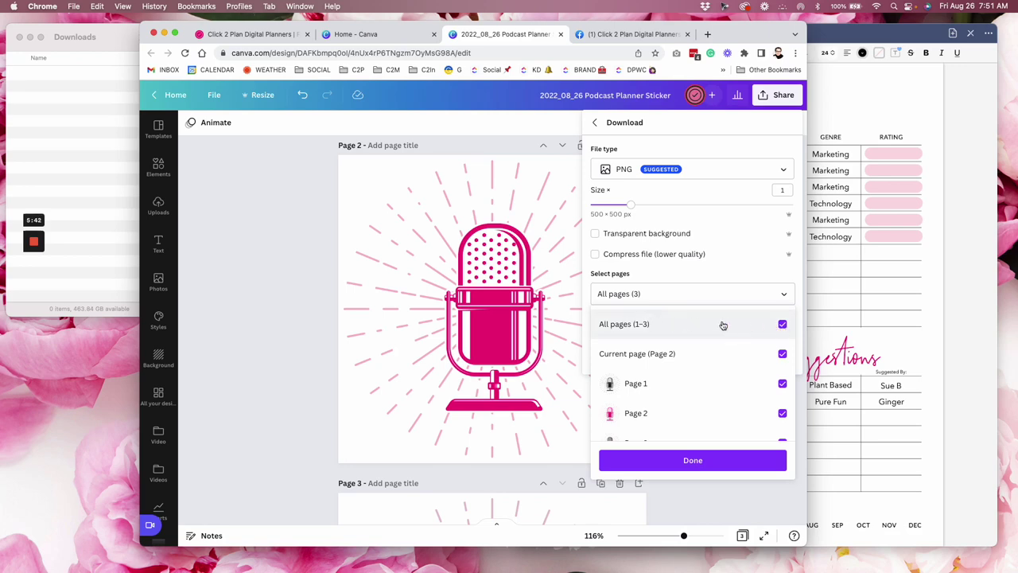
pyautogui.click(783, 324)
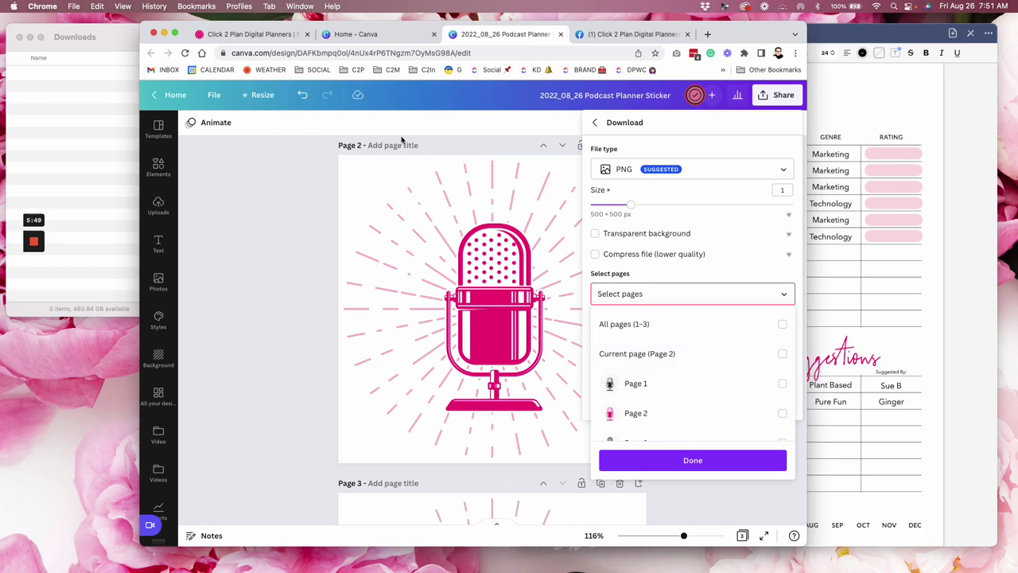
pyautogui.click(784, 356)
pyautogui.click(785, 356)
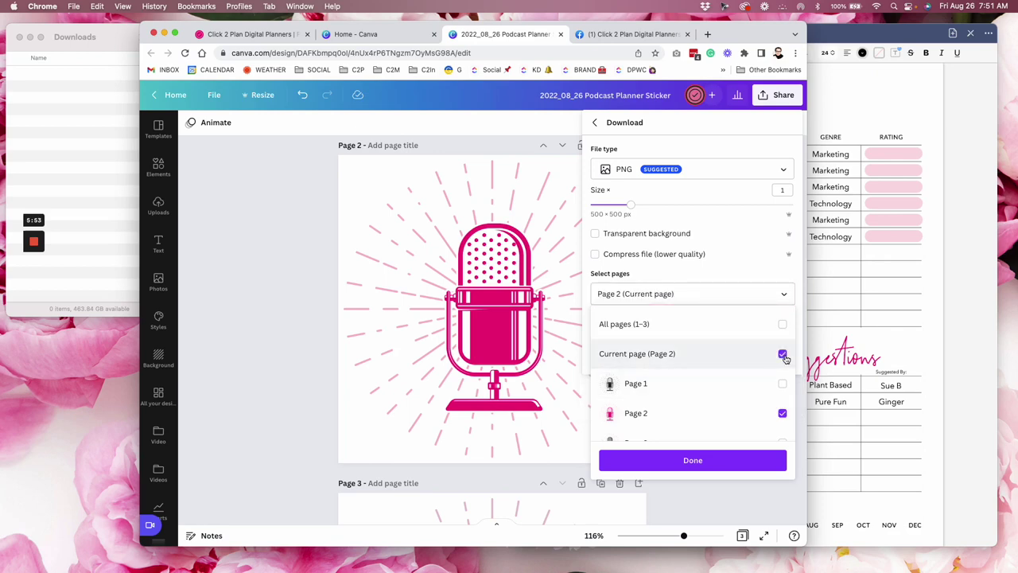
pyautogui.click(651, 229)
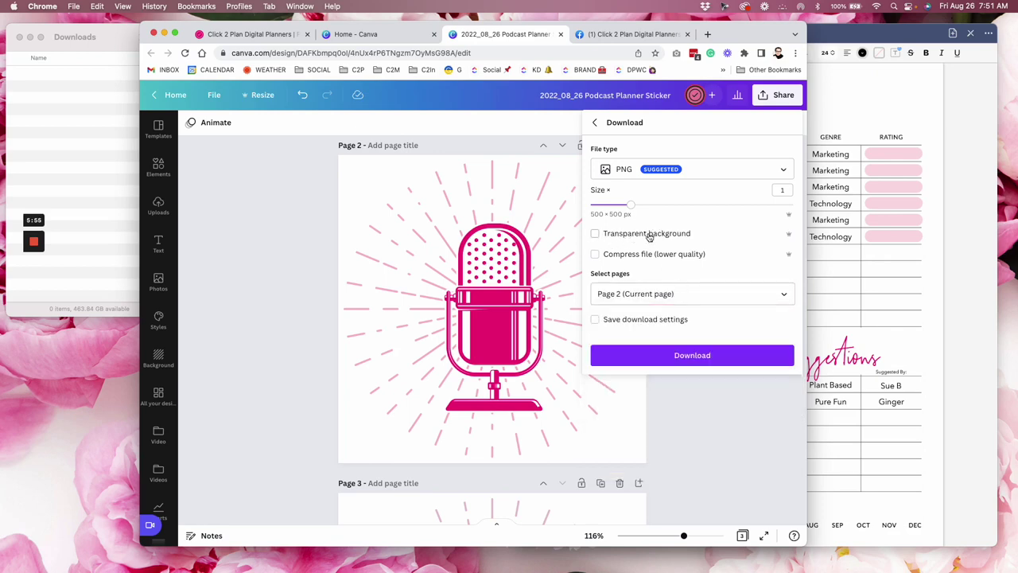
pyautogui.click(595, 234)
# - Download Page 2 as a PNG, dismiss the finished notice, and bring the Downloads folder forward
pyautogui.click(691, 354)
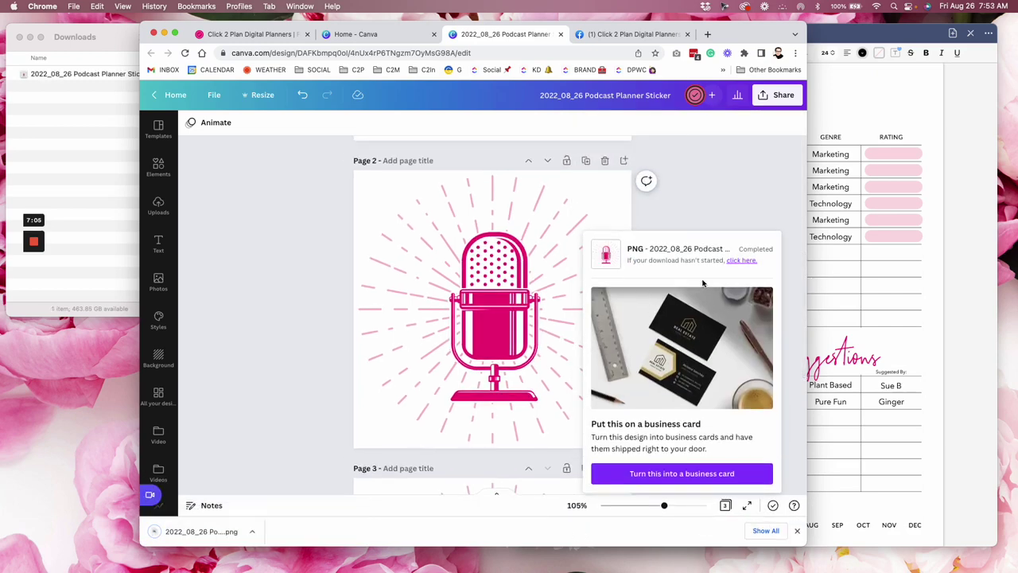
pyautogui.click(720, 218)
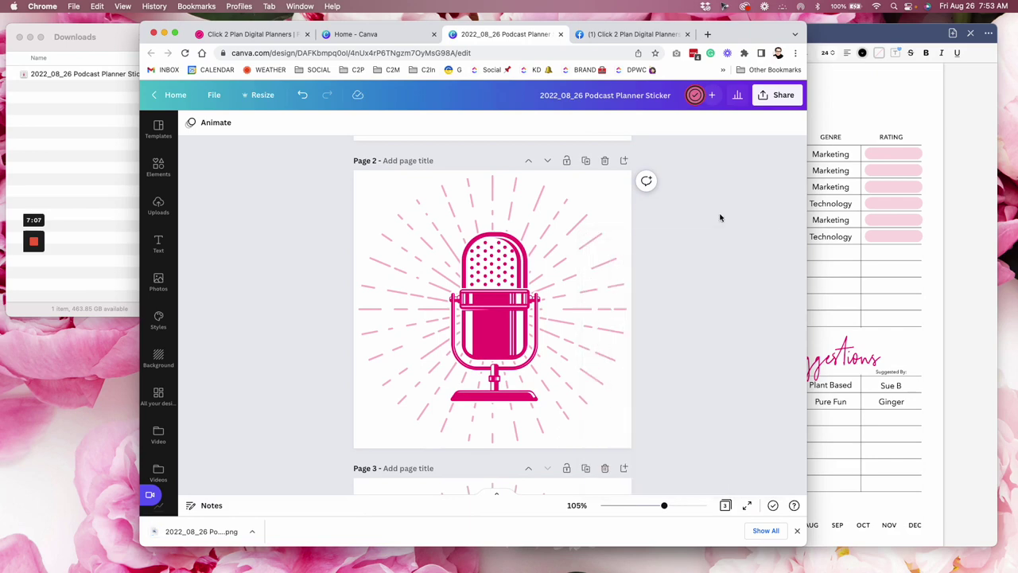
pyautogui.click(49, 131)
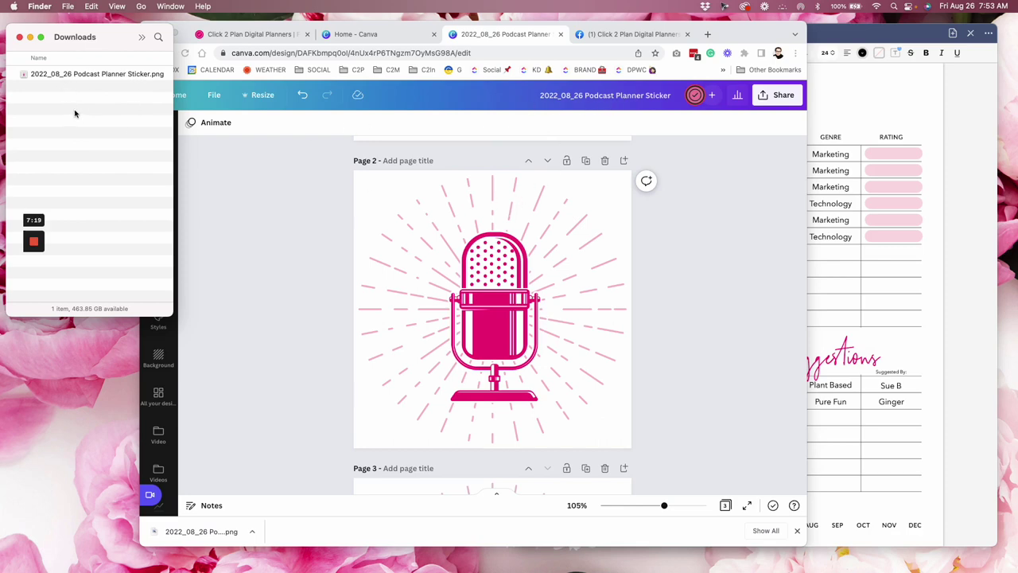
# - Bring the My 2022 Strong Planner window forward, centre it and widen it
pyautogui.click(841, 96)
pyautogui.moveTo(825, 33); pyautogui.dragTo(562, 16)
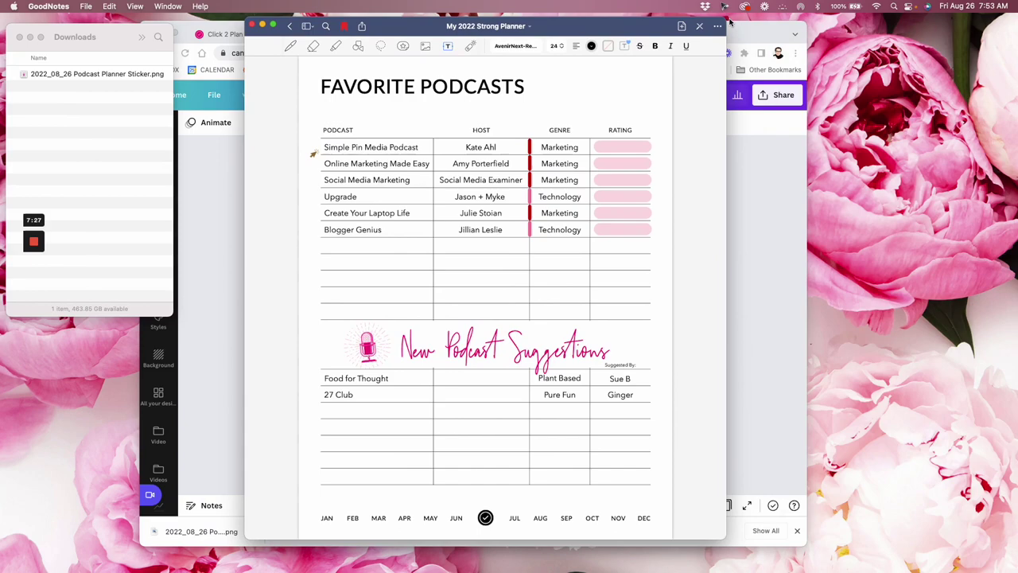
pyautogui.moveTo(730, 23); pyautogui.dragTo(937, 16)
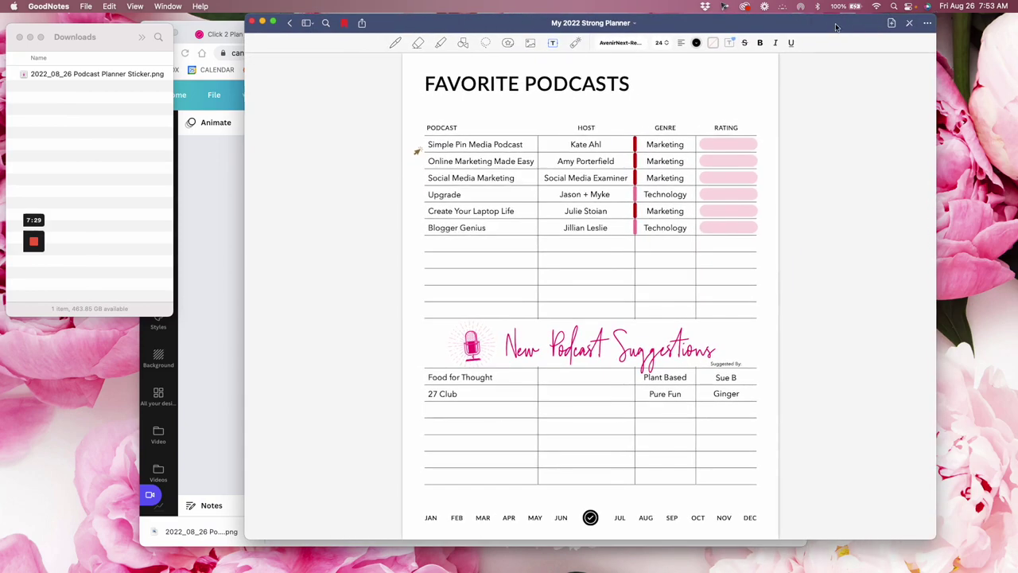
pyautogui.moveTo(835, 27); pyautogui.dragTo(828, 33)
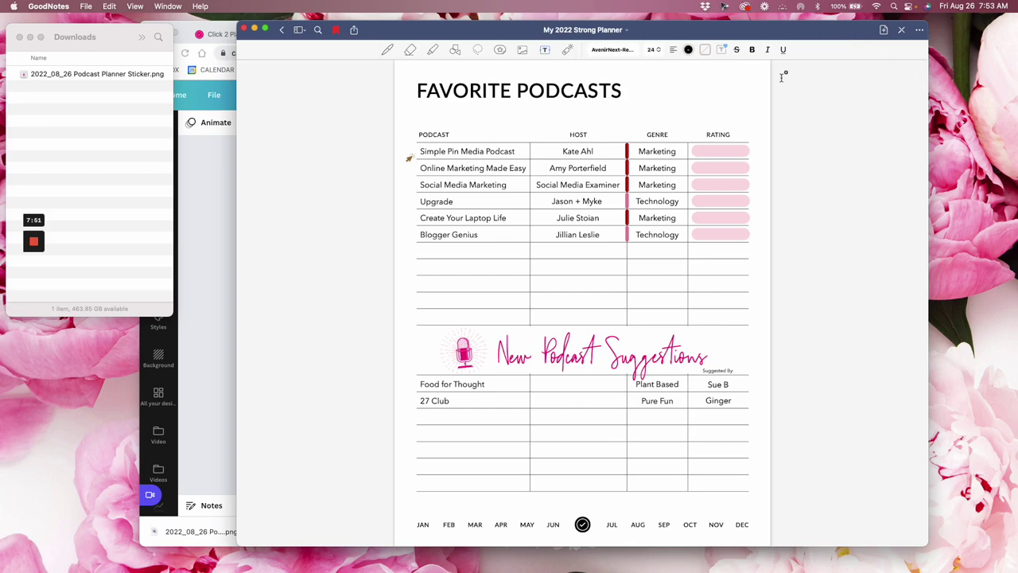
# - Leave edit mode and jump to the planner's Contents page
pyautogui.click(669, 97)
pyautogui.click(478, 50)
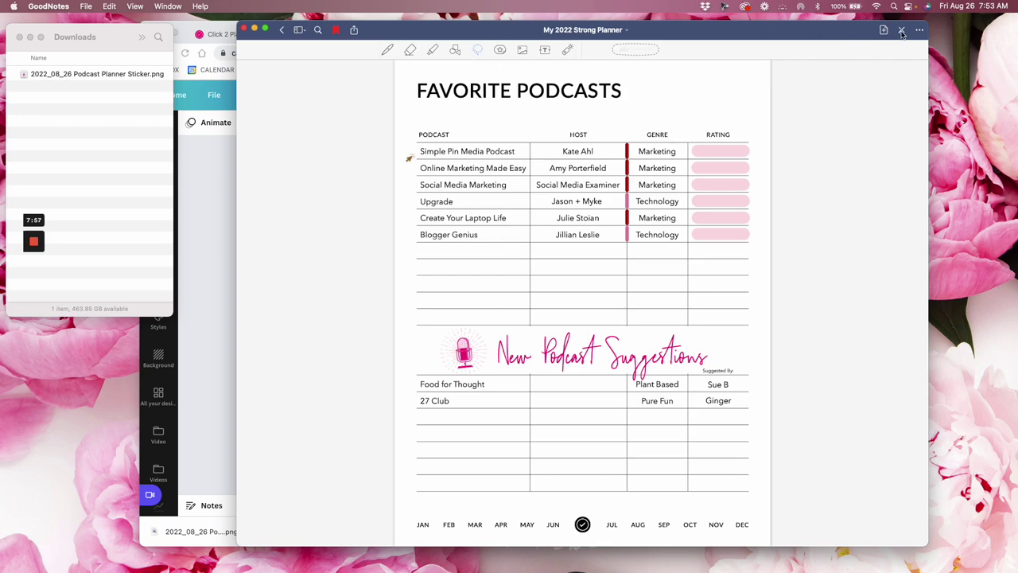
pyautogui.click(903, 30)
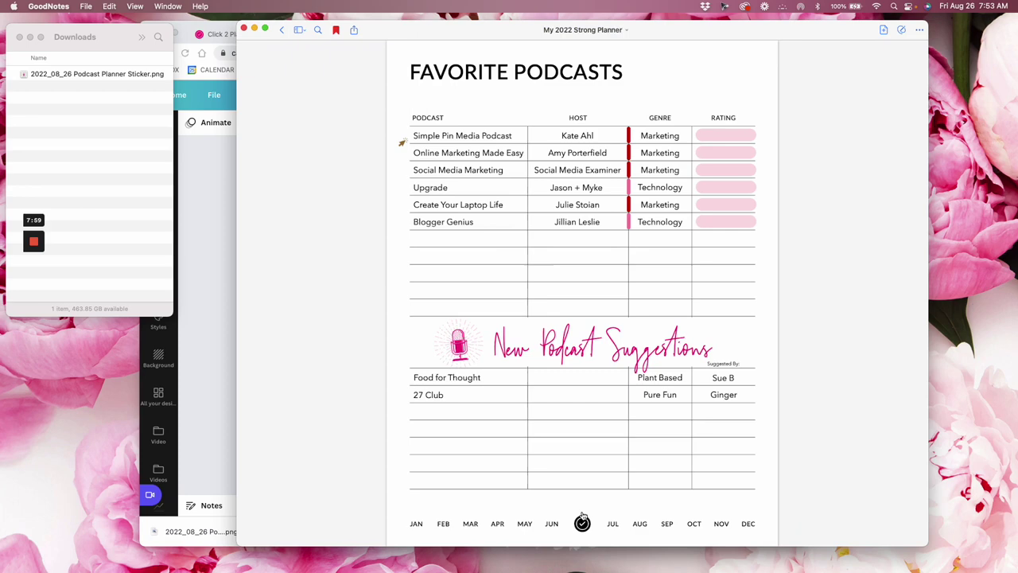
pyautogui.click(582, 523)
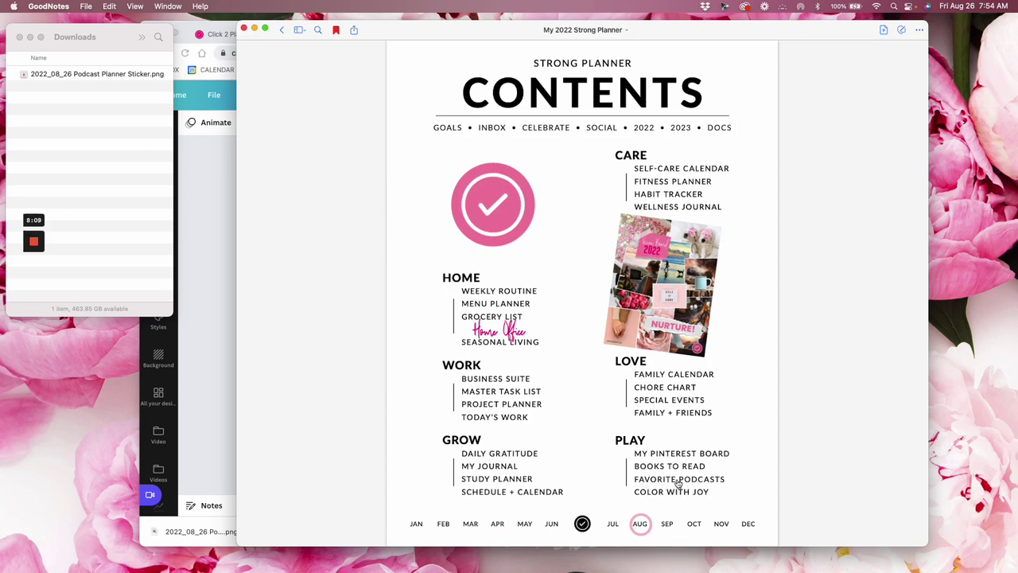
# - Go through the Play section page to the Favorite Podcasts page
pyautogui.click(630, 442)
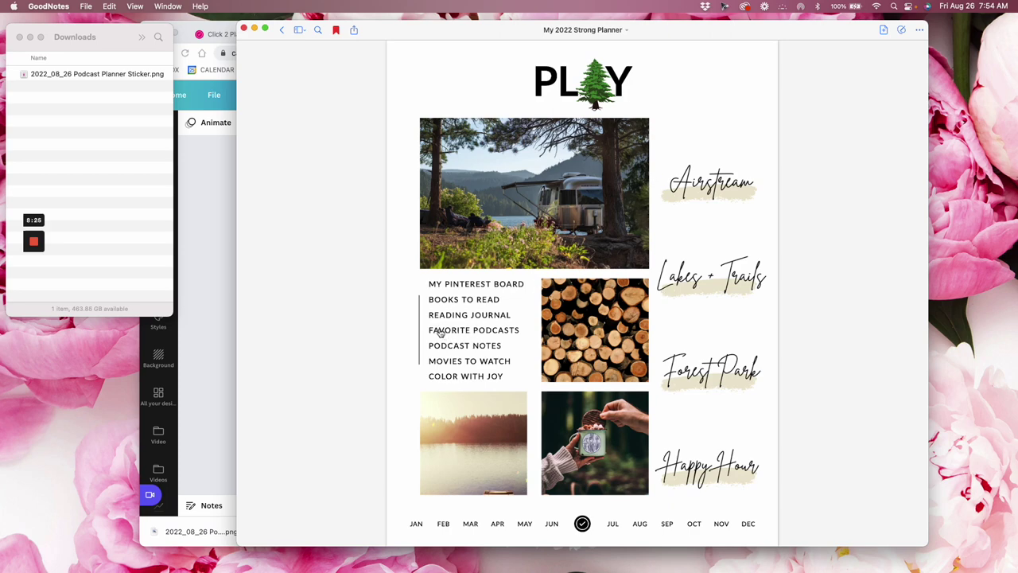
pyautogui.click(484, 334)
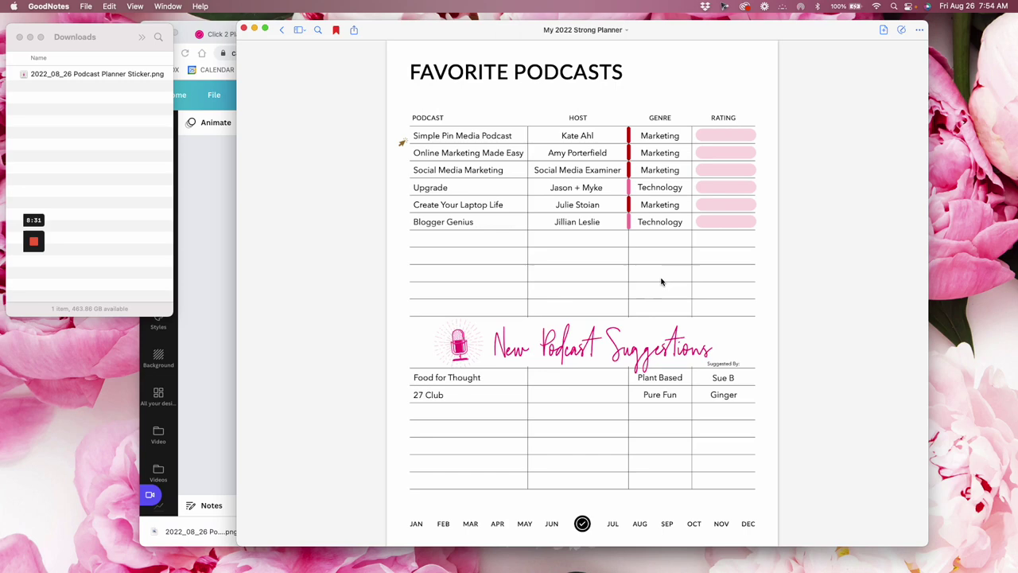
# - Add a blank Favorite Podcasts page after the current one using the same template, and scroll to it
pyautogui.click(884, 32)
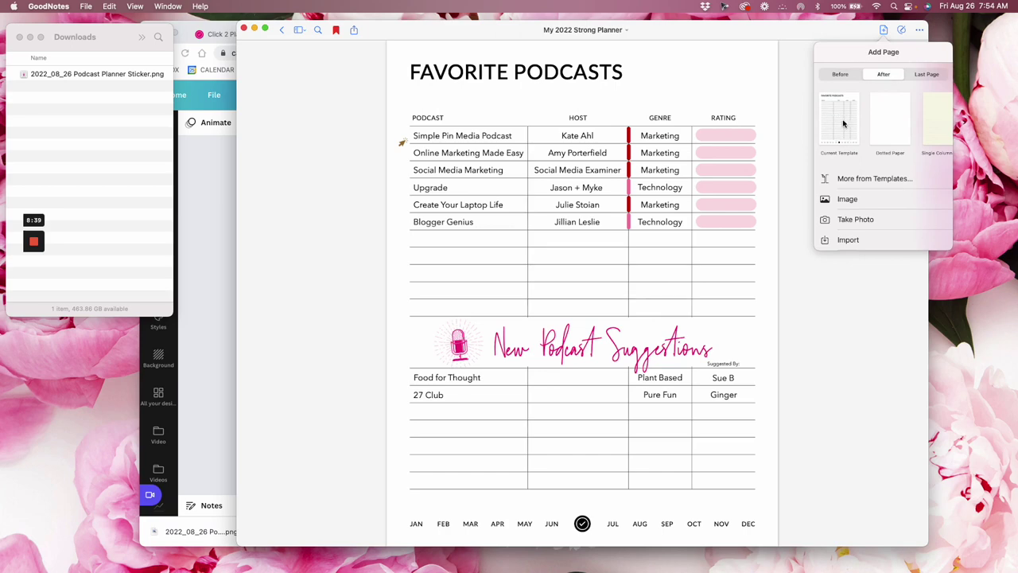
pyautogui.click(843, 123)
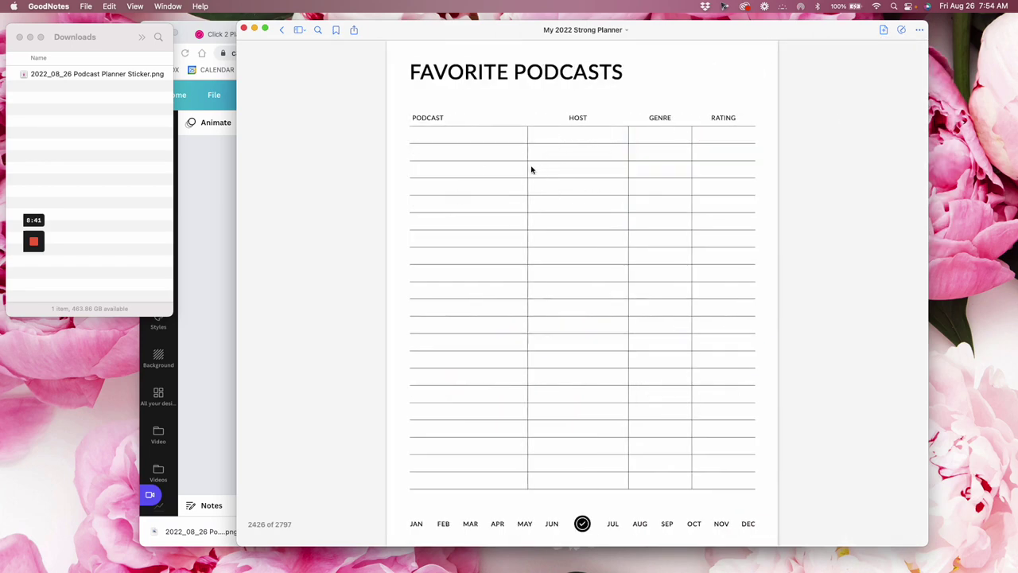
pyautogui.scroll(3, 506, 205)
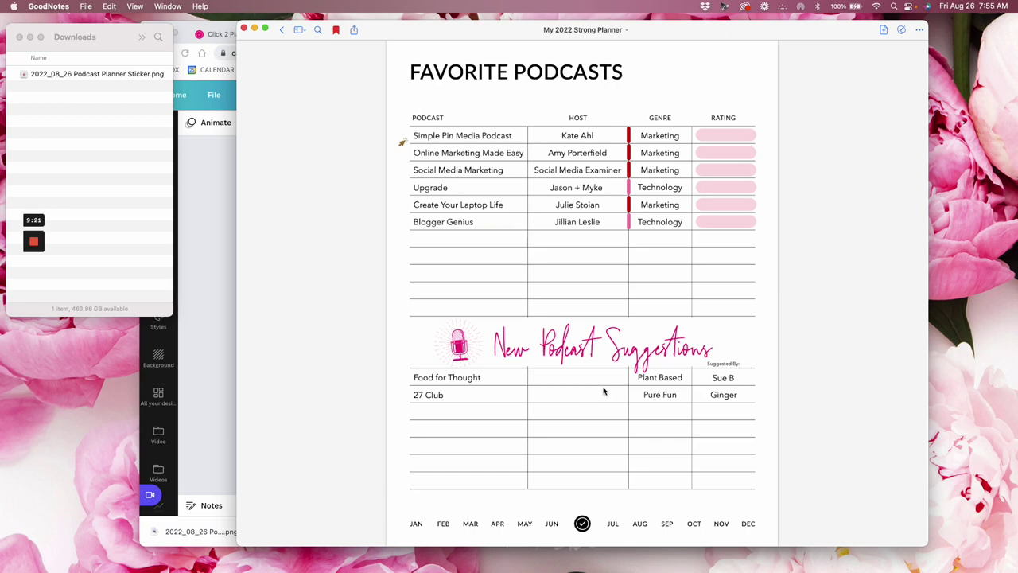
pyautogui.hscroll(5, 604, 390)
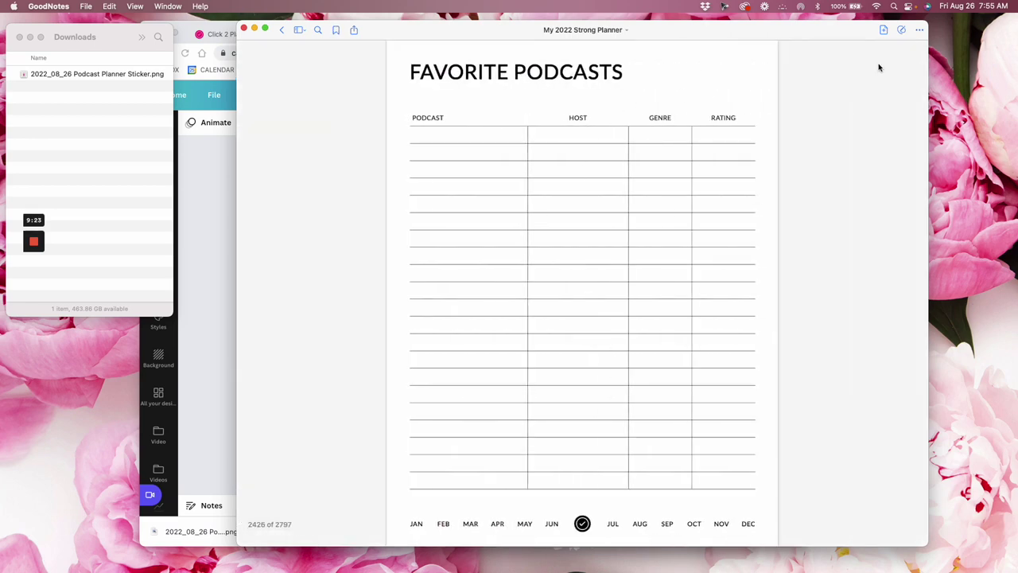
# - Screenshot a blank lassoed area, save it to Photos, and show recent photos for inserting
pyautogui.click(902, 27)
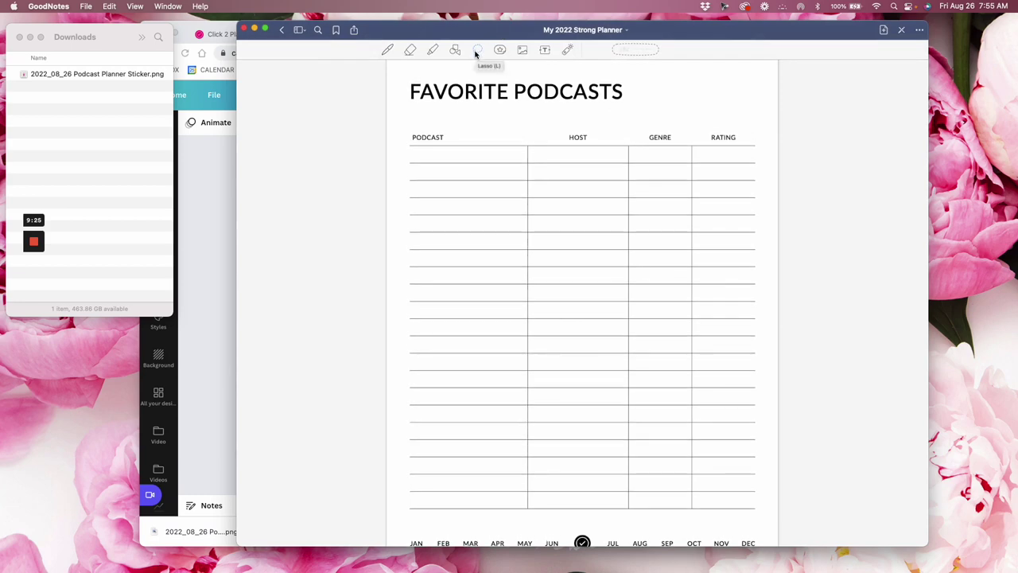
pyautogui.moveTo(689, 73)
pyautogui.mouseDown()
pyautogui.moveTo(714, 113)
pyautogui.moveTo(702, 75)
pyautogui.mouseUp()
pyautogui.click(700, 97)
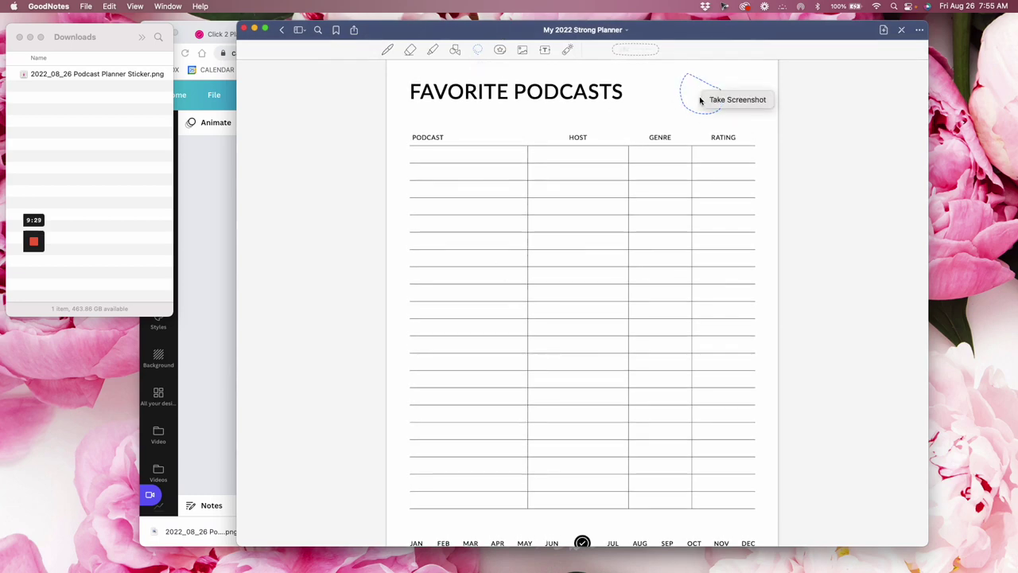
pyautogui.click(728, 101)
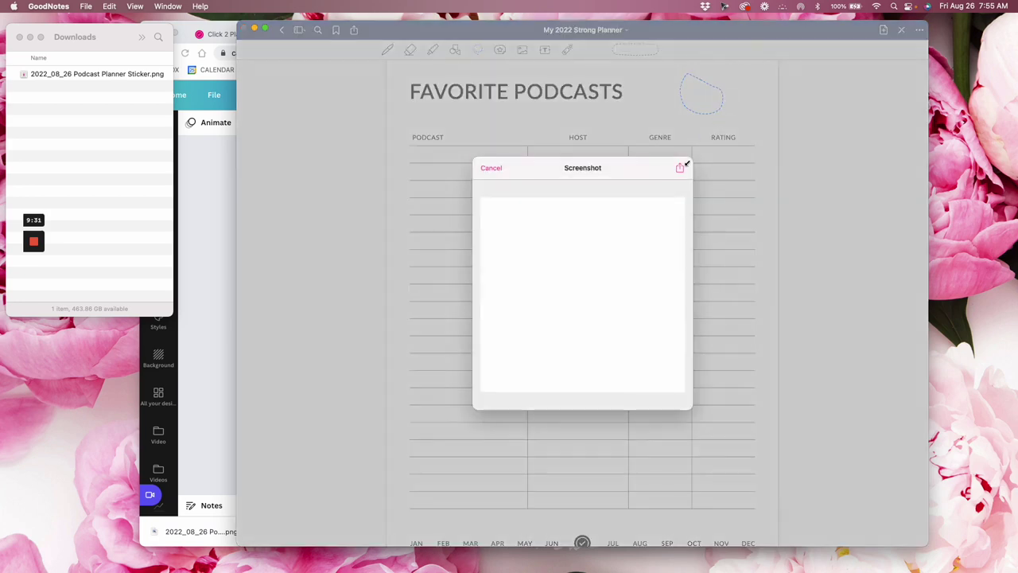
pyautogui.click(680, 170)
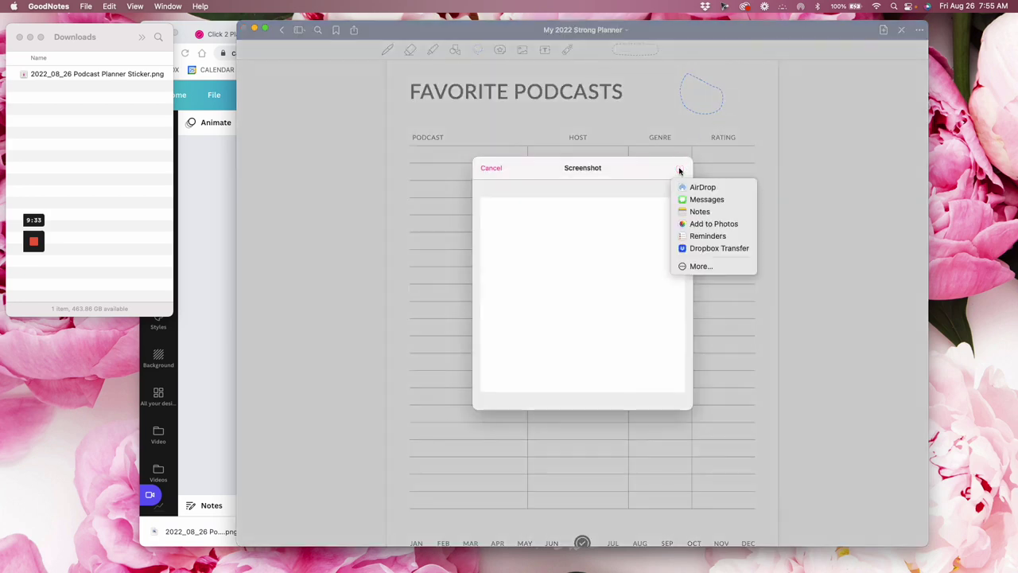
pyautogui.click(710, 226)
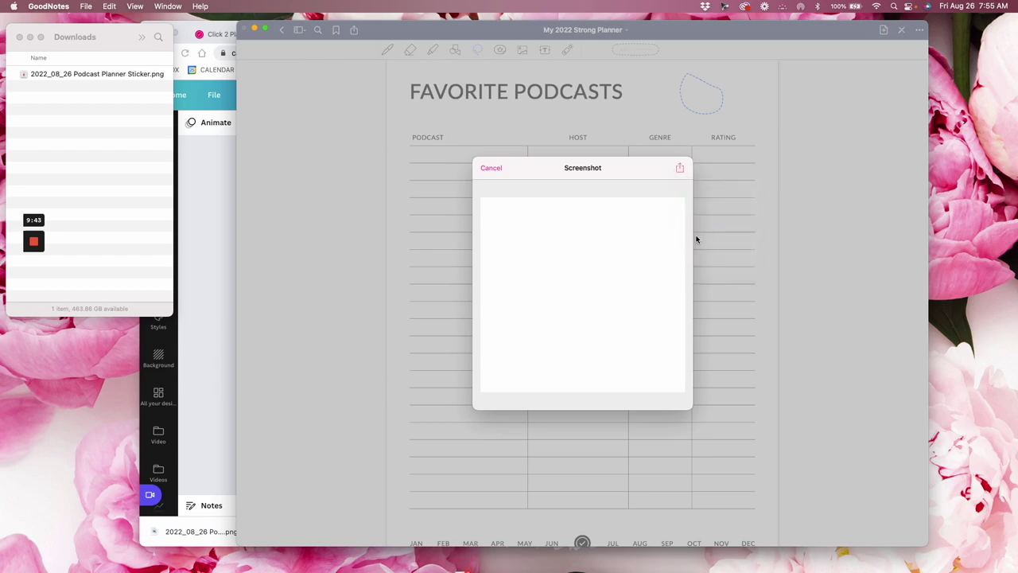
pyautogui.click(490, 169)
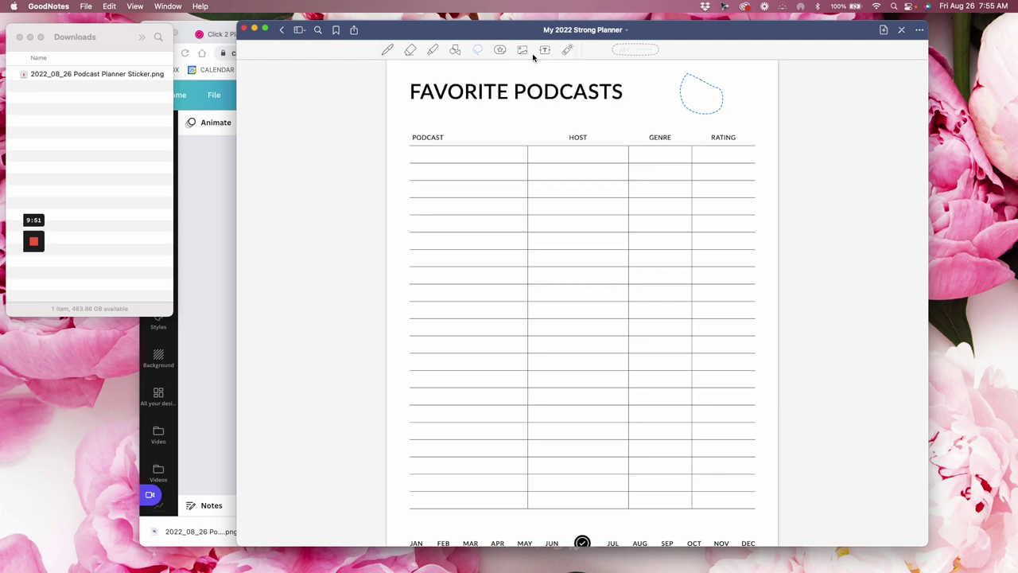
pyautogui.click(522, 52)
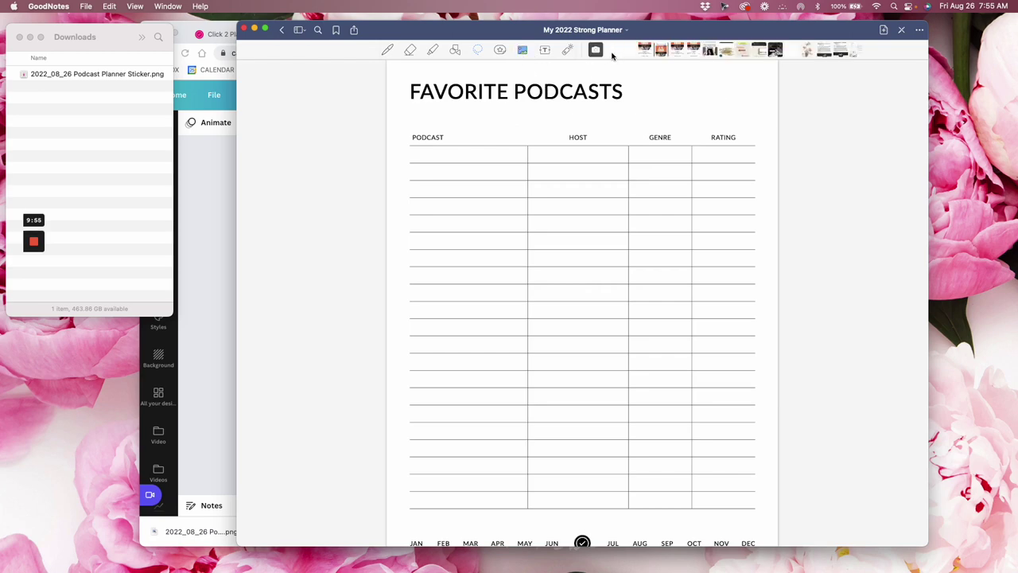
# - Insert the white screenshot and resize it into a thin band spanning the table's middle rows
pyautogui.click(611, 52)
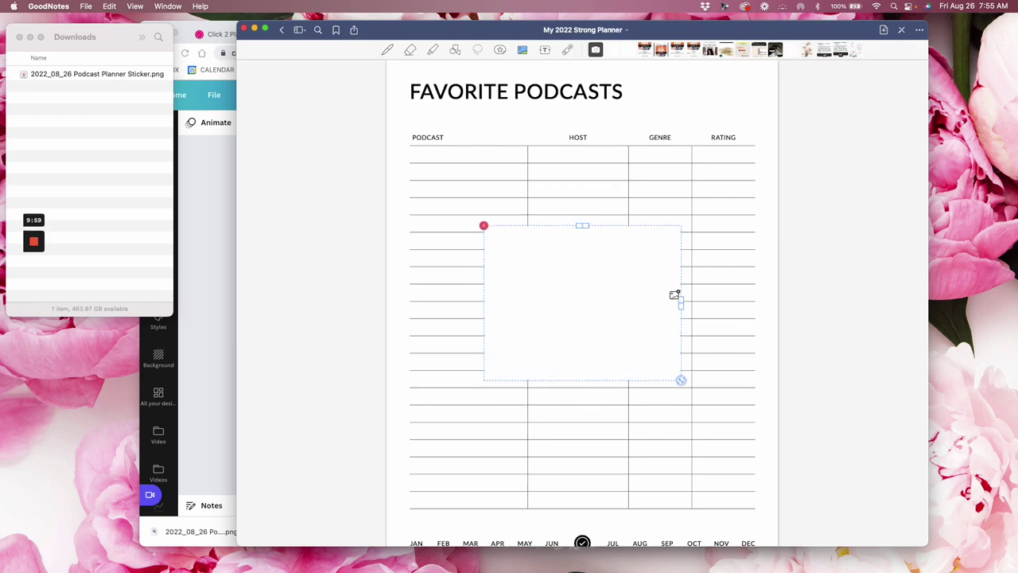
pyautogui.moveTo(675, 295); pyautogui.dragTo(722, 296)
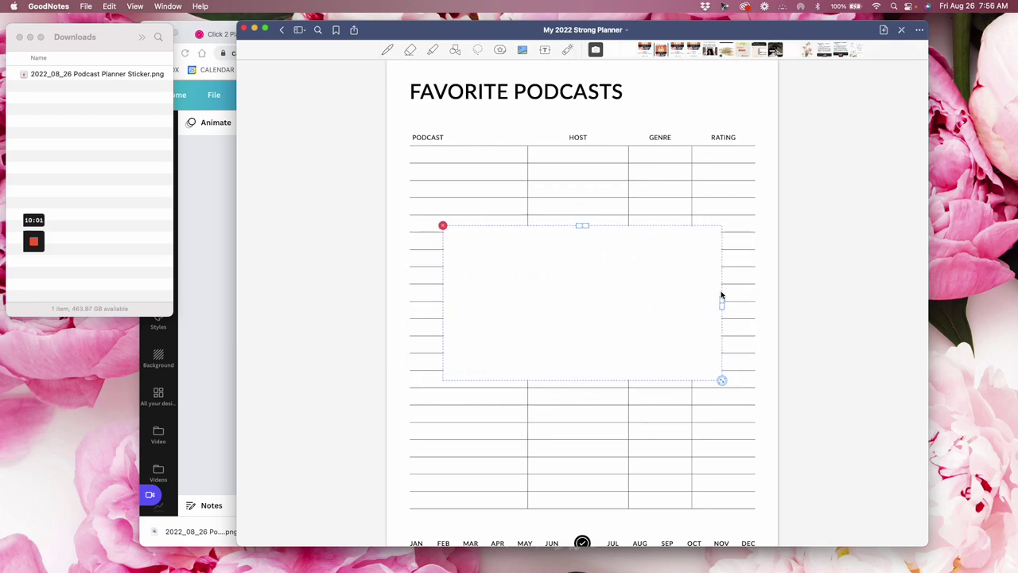
pyautogui.moveTo(587, 227); pyautogui.dragTo(584, 287)
pyautogui.moveTo(721, 310)
pyautogui.mouseDown()
pyautogui.moveTo(596, 315)
pyautogui.moveTo(738, 319)
pyautogui.mouseUp()
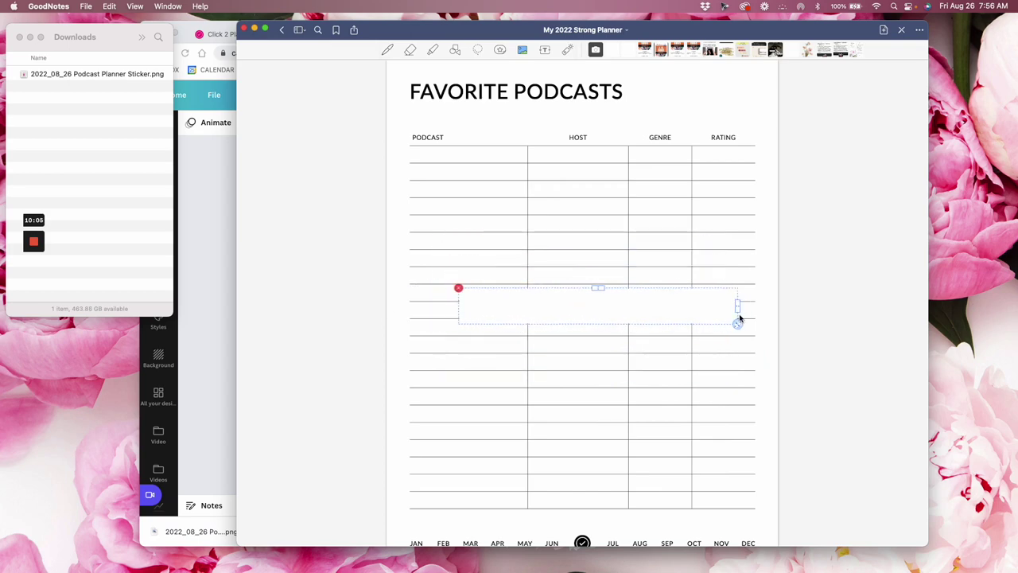
pyautogui.moveTo(634, 301); pyautogui.dragTo(595, 358)
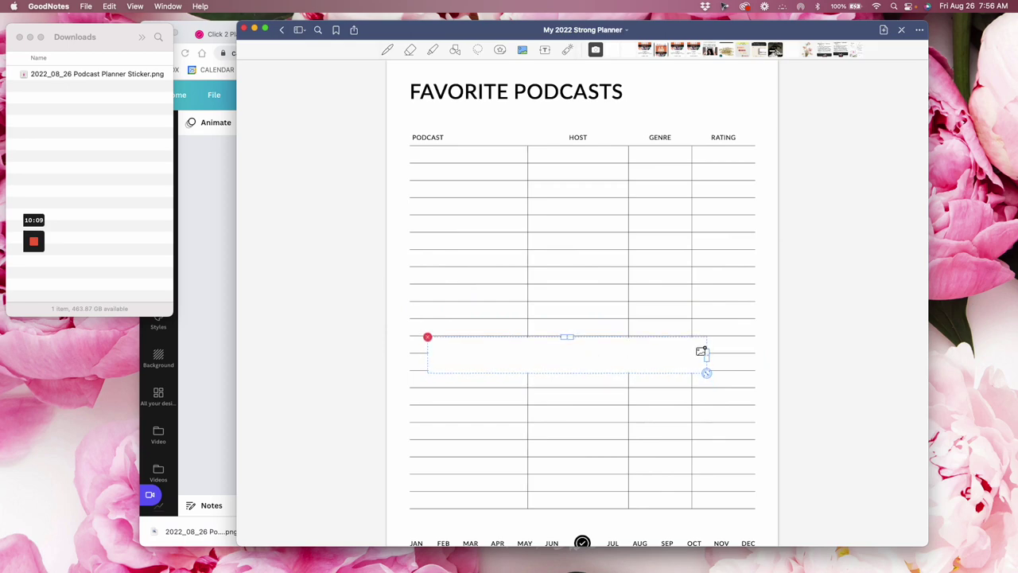
pyautogui.moveTo(701, 351); pyautogui.dragTo(745, 360)
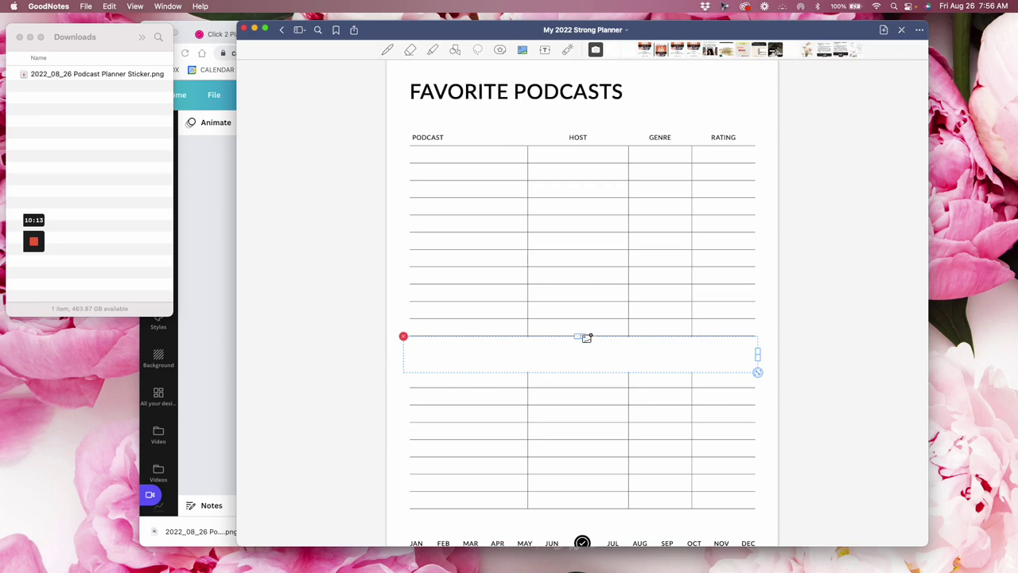
pyautogui.moveTo(580, 350); pyautogui.dragTo(581, 354)
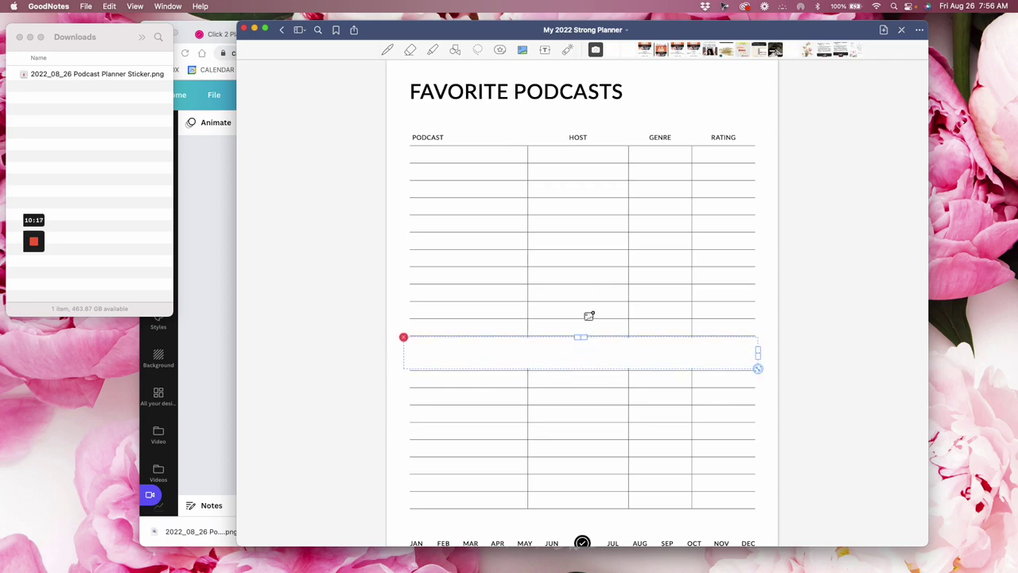
# - Drop the pink microphone sticker onto the page and shrink it
pyautogui.click(589, 316)
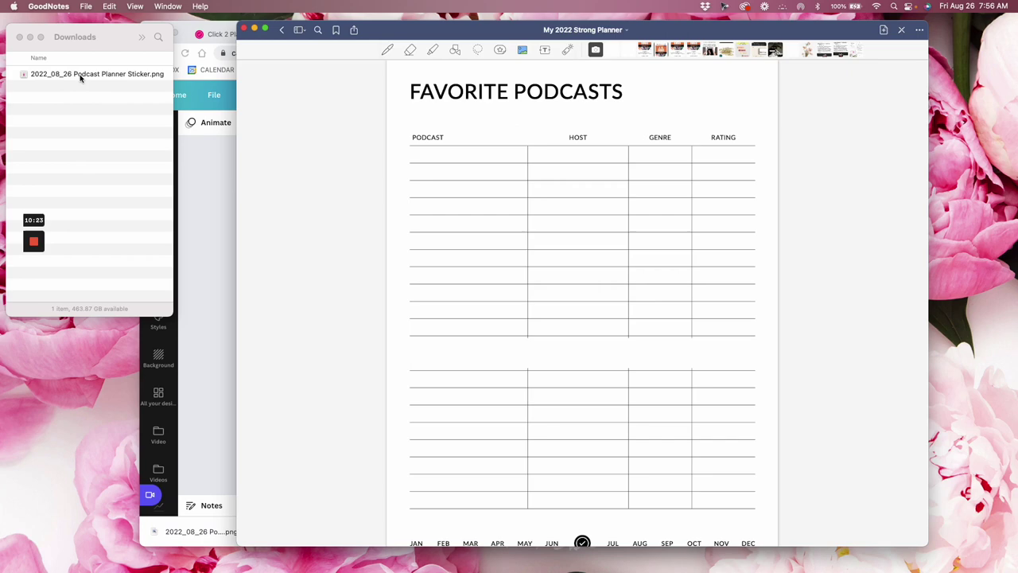
pyautogui.moveTo(80, 78); pyautogui.dragTo(590, 300)
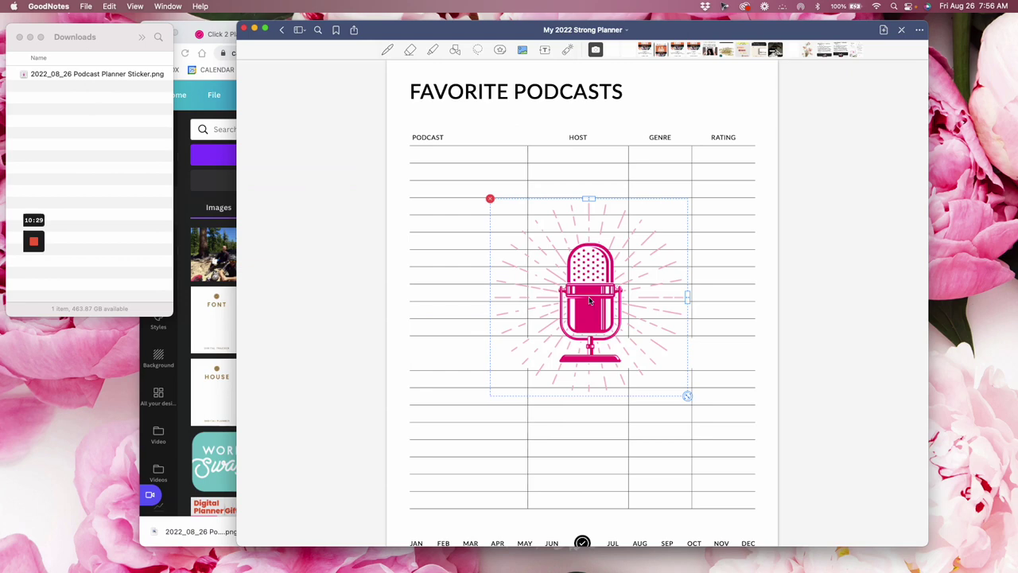
pyautogui.moveTo(687, 395); pyautogui.dragTo(513, 363)
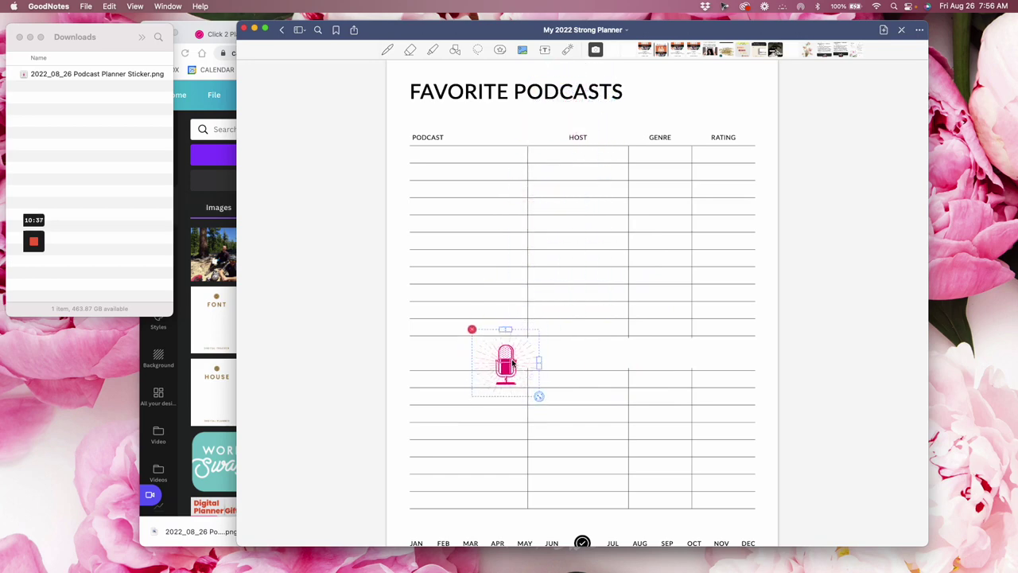
pyautogui.moveTo(540, 395); pyautogui.dragTo(526, 370)
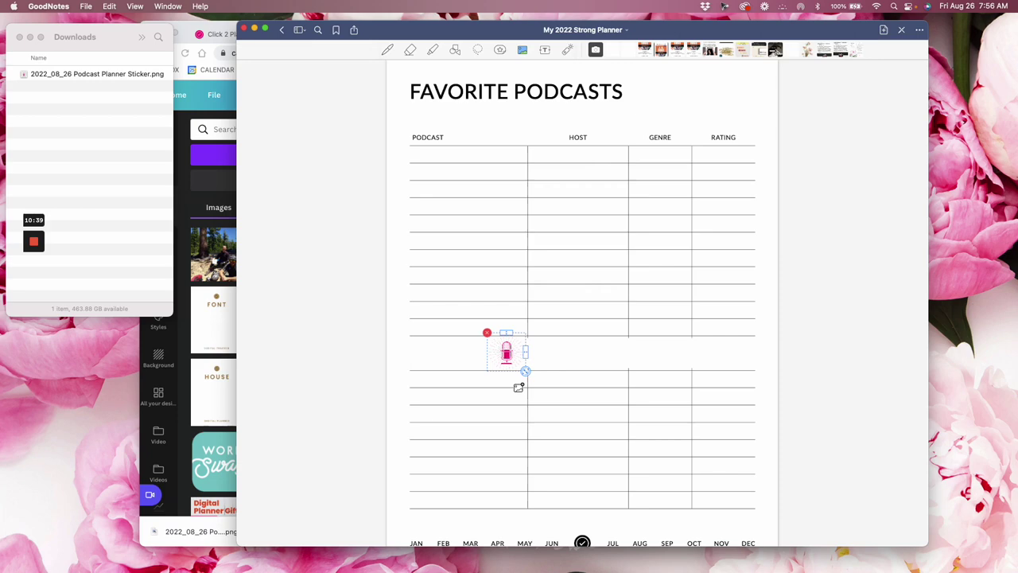
pyautogui.click(504, 398)
# - Move the microphone sticker to the band's left end and shrink it slightly more
pyautogui.scroll(5, 505, 396)
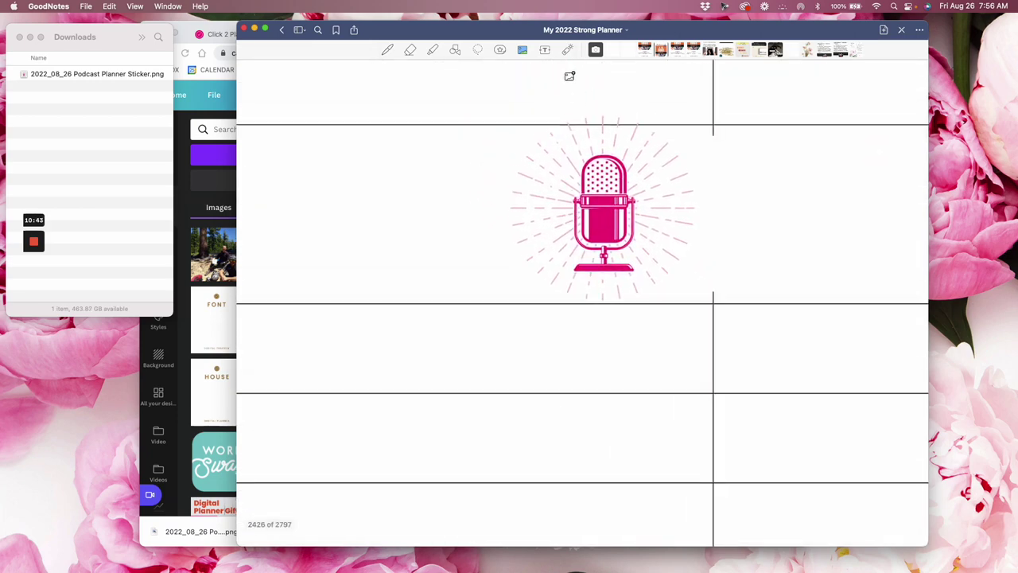
pyautogui.click(522, 49)
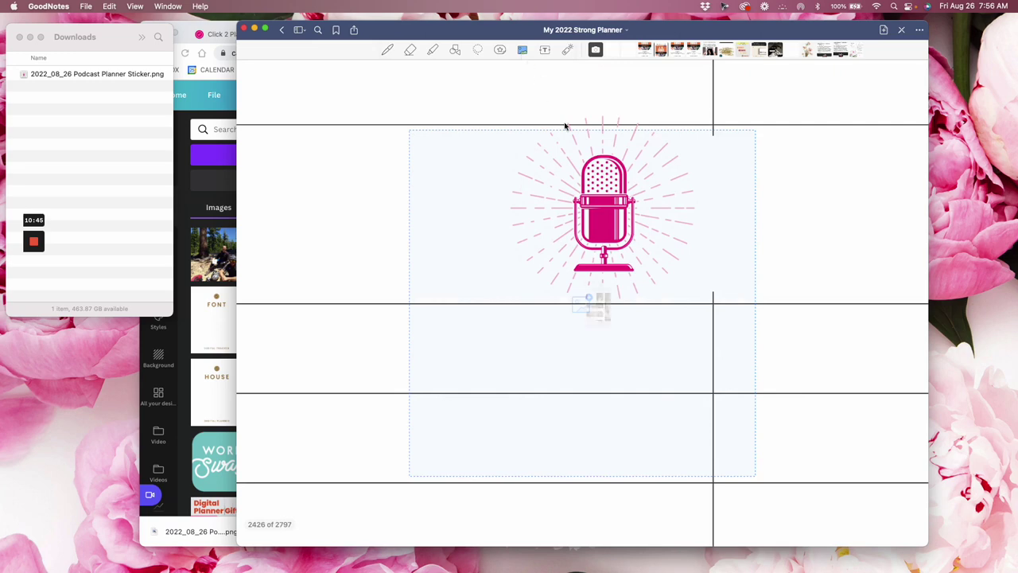
pyautogui.click(607, 181)
pyautogui.moveTo(607, 182); pyautogui.dragTo(353, 184)
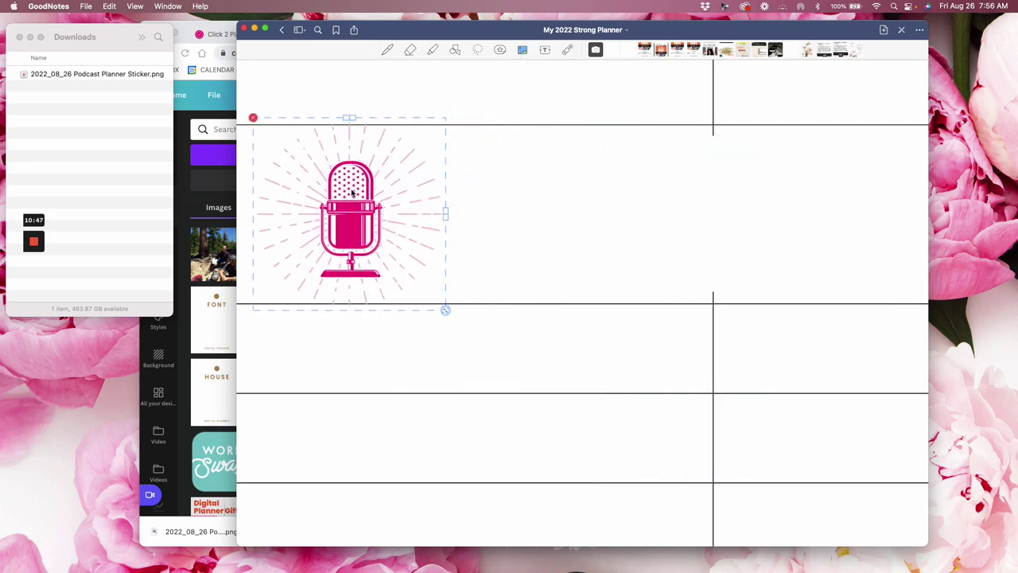
pyautogui.moveTo(446, 311); pyautogui.dragTo(432, 300)
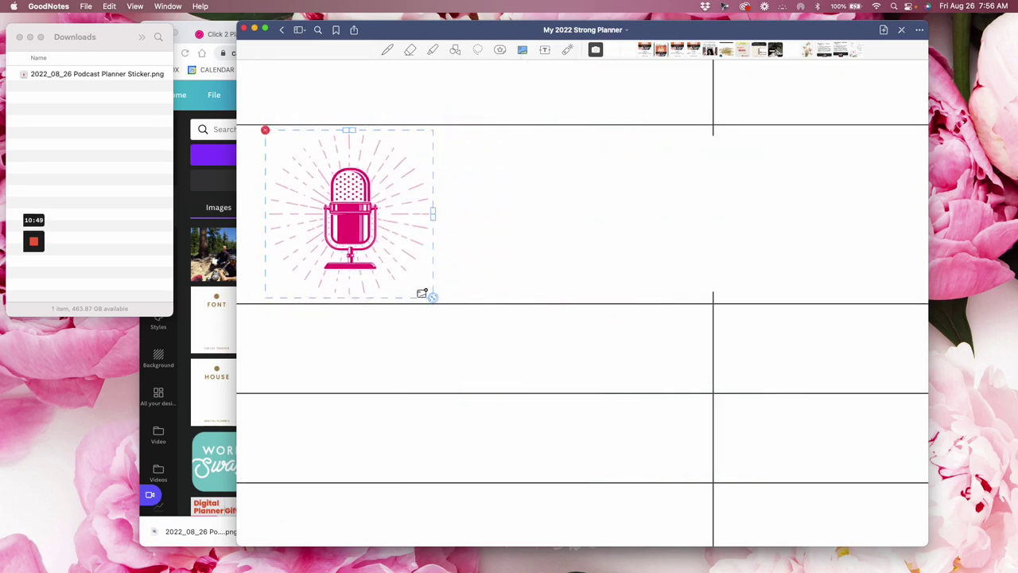
pyautogui.scroll(-5, 475, 332)
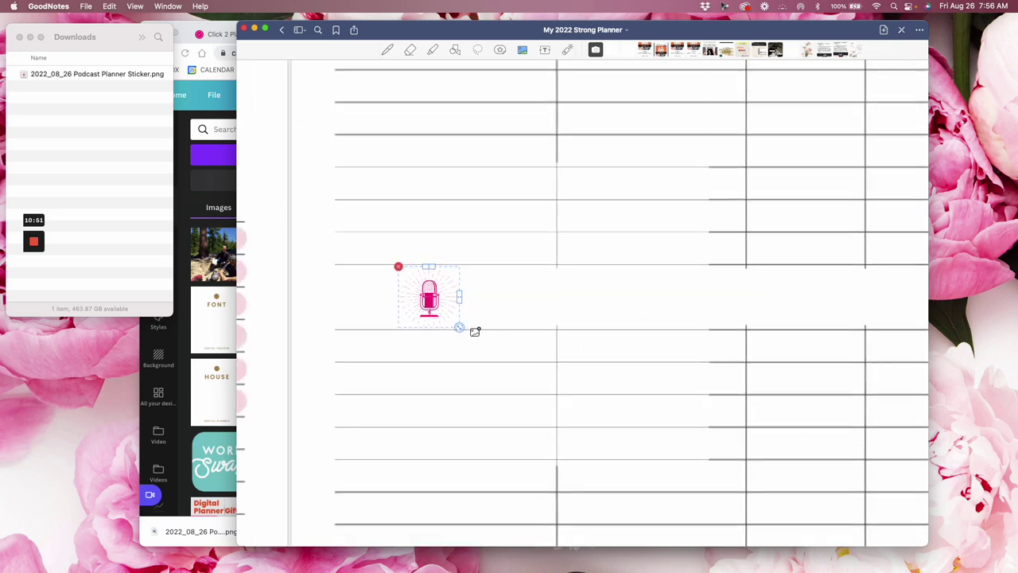
# - Add a text box reading 'Podcast Suggestions'
pyautogui.click(545, 49)
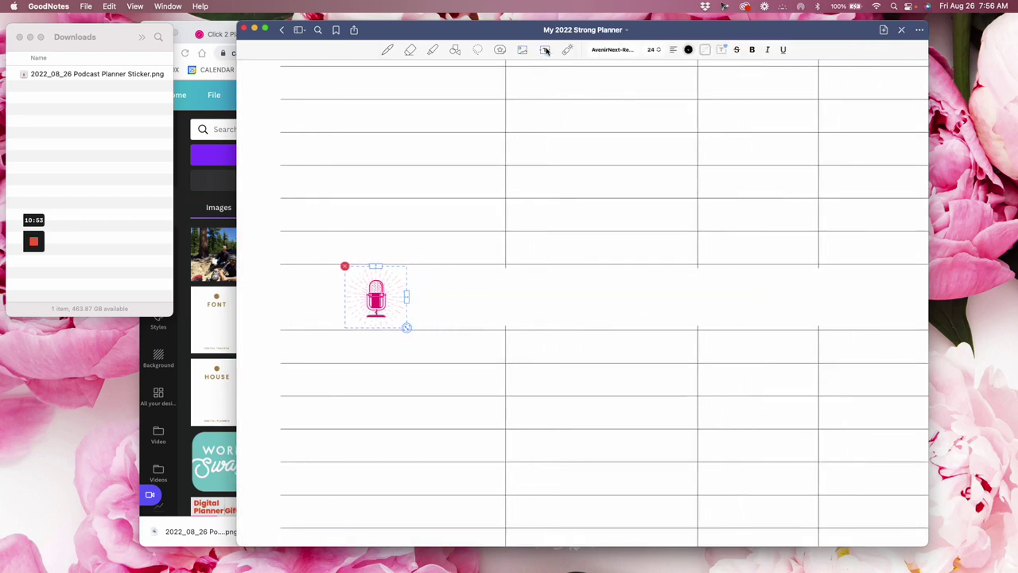
pyautogui.click(535, 191)
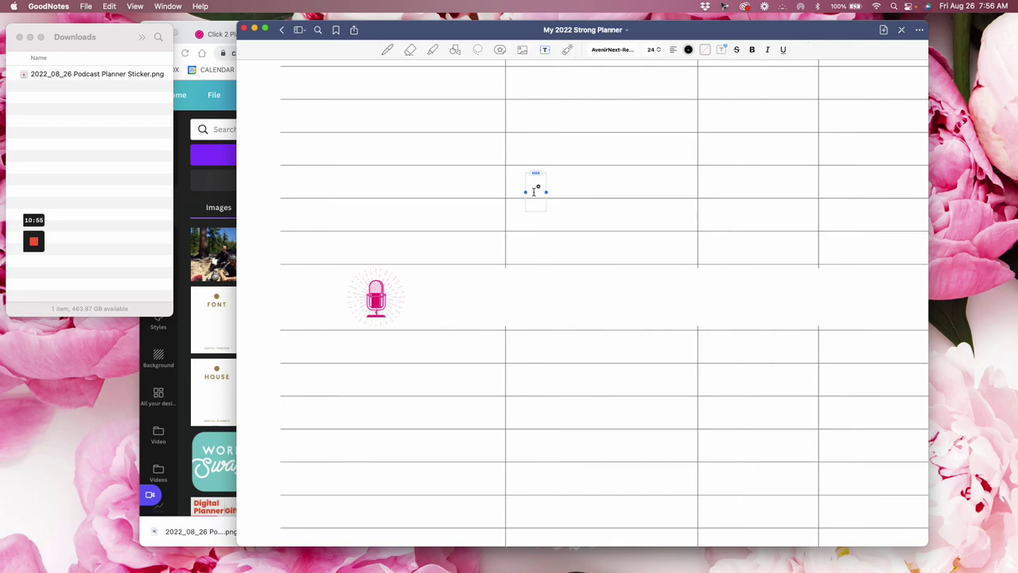
pyautogui.write('Podcast Stug')
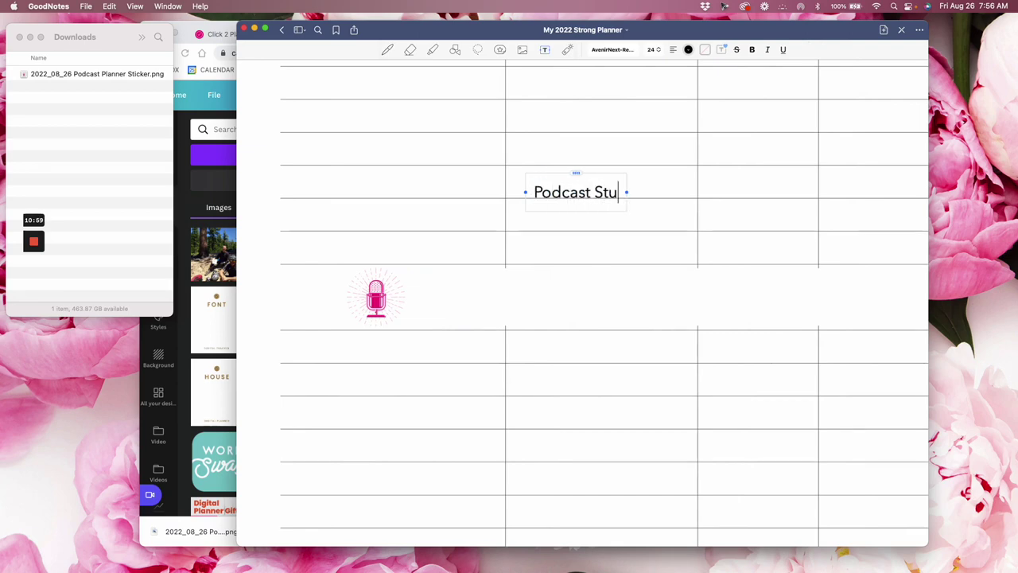
pyautogui.press('BackSpace')
pyautogui.press('BackSpace')
pyautogui.press('BackSpace')
pyautogui.write('uggestions')
# - Set the heading to the Adelaide script font at 72 pt
pyautogui.tripleClick(559, 191)
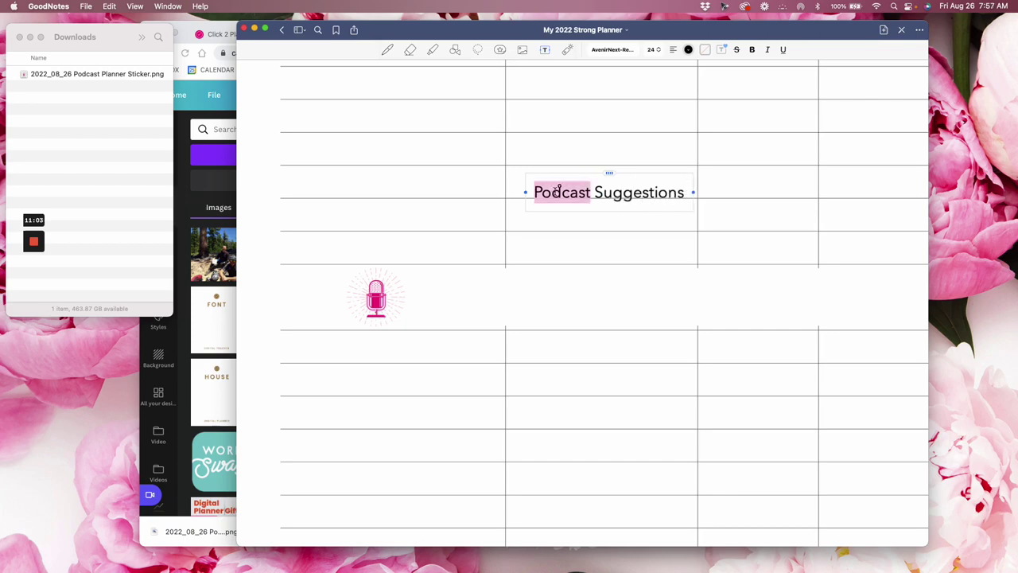
pyautogui.click(605, 50)
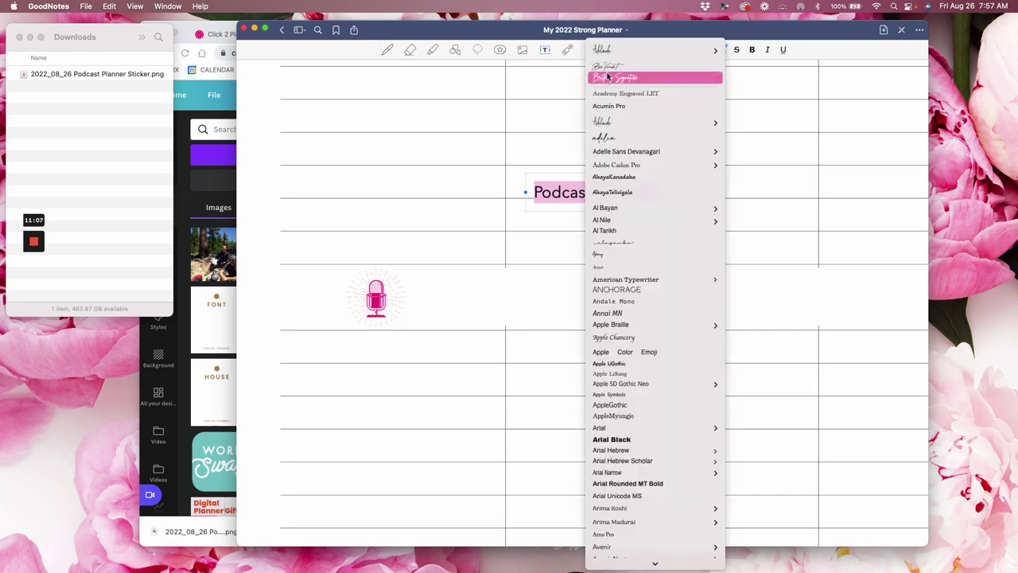
pyautogui.click(611, 51)
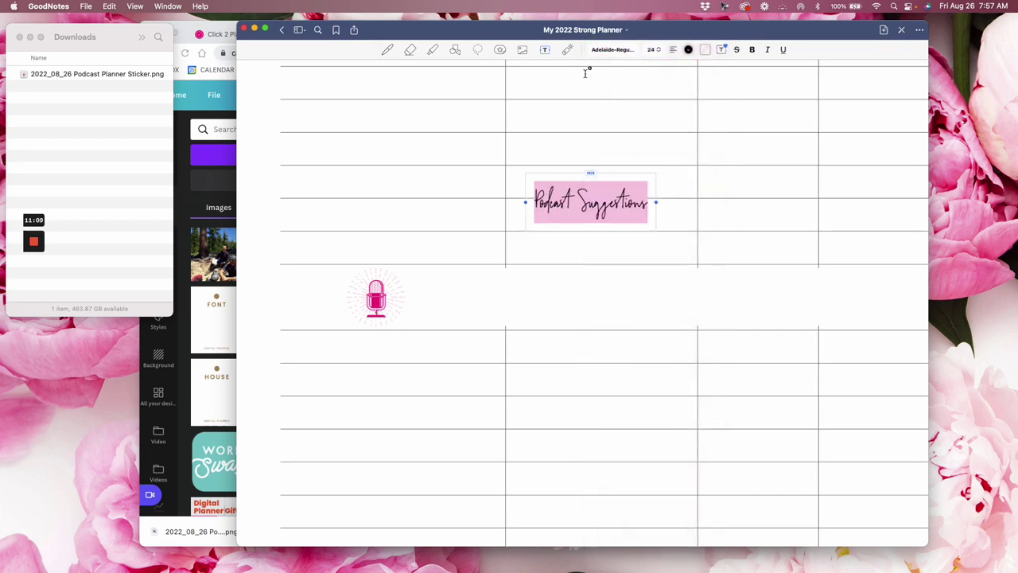
pyautogui.click(655, 49)
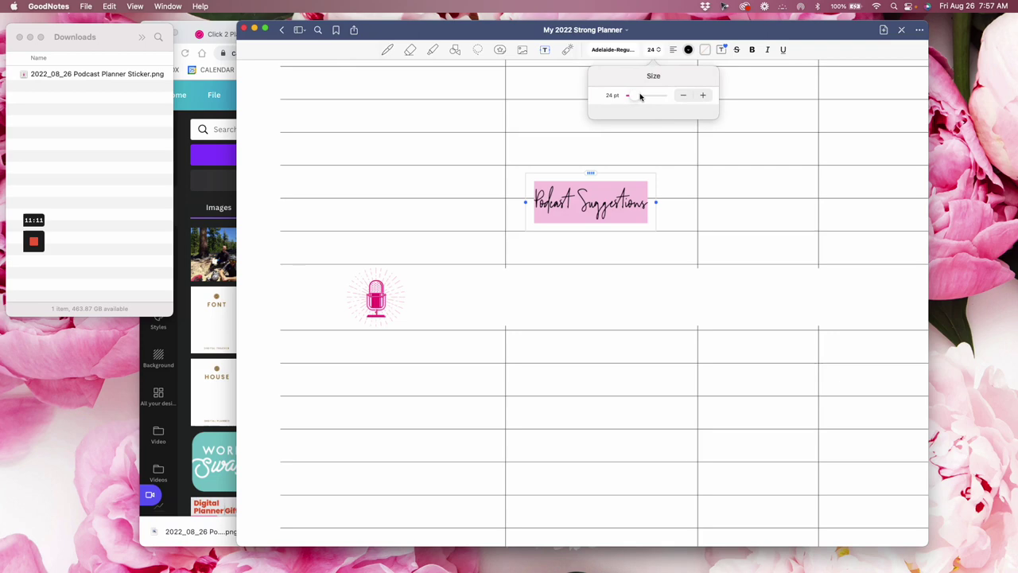
pyautogui.moveTo(640, 96); pyautogui.dragTo(647, 96)
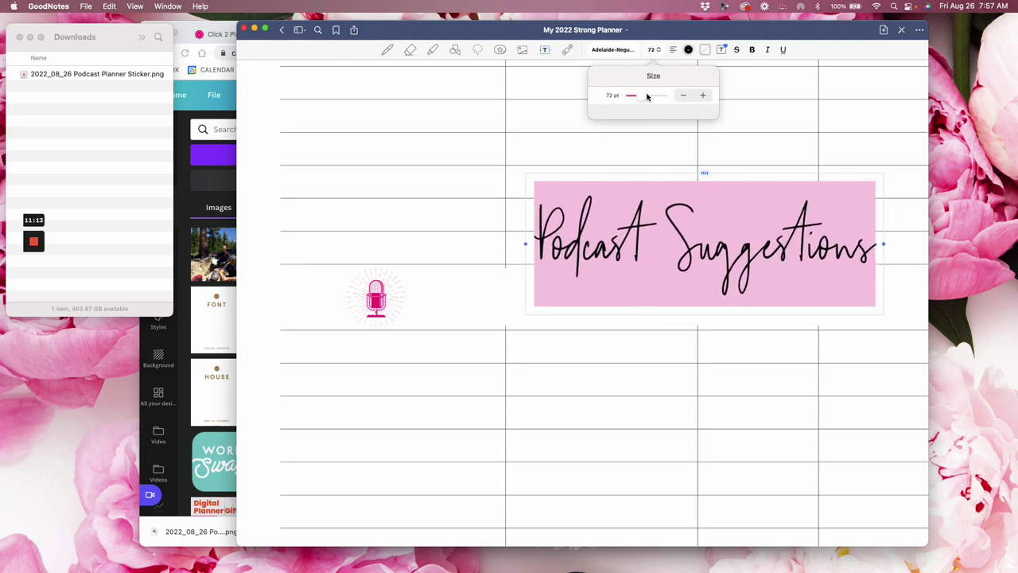
pyautogui.click(548, 120)
# - Lasso the heading and position it beside the microphone sticker
pyautogui.click(478, 49)
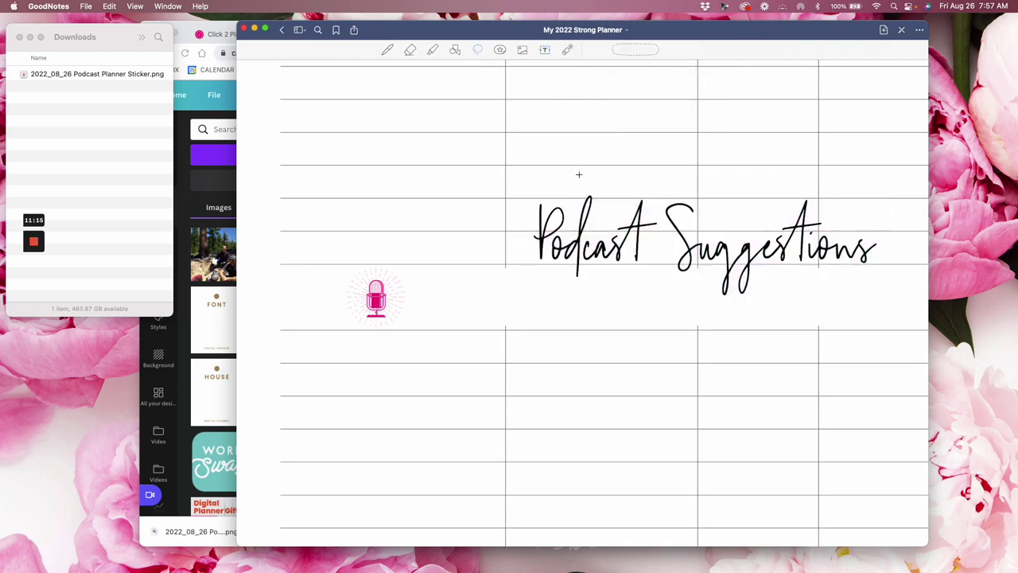
pyautogui.moveTo(580, 207)
pyautogui.mouseDown()
pyautogui.moveTo(588, 195)
pyautogui.moveTo(552, 237)
pyautogui.moveTo(520, 243)
pyautogui.moveTo(504, 264)
pyautogui.mouseUp()
pyautogui.scroll(-5, 618, 186)
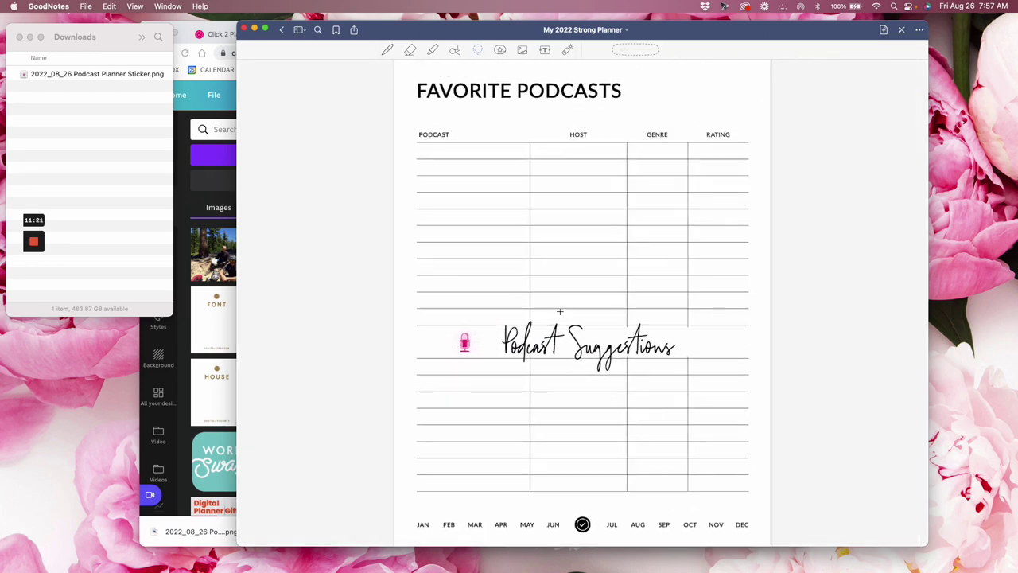
pyautogui.moveTo(570, 323); pyautogui.dragTo(572, 326)
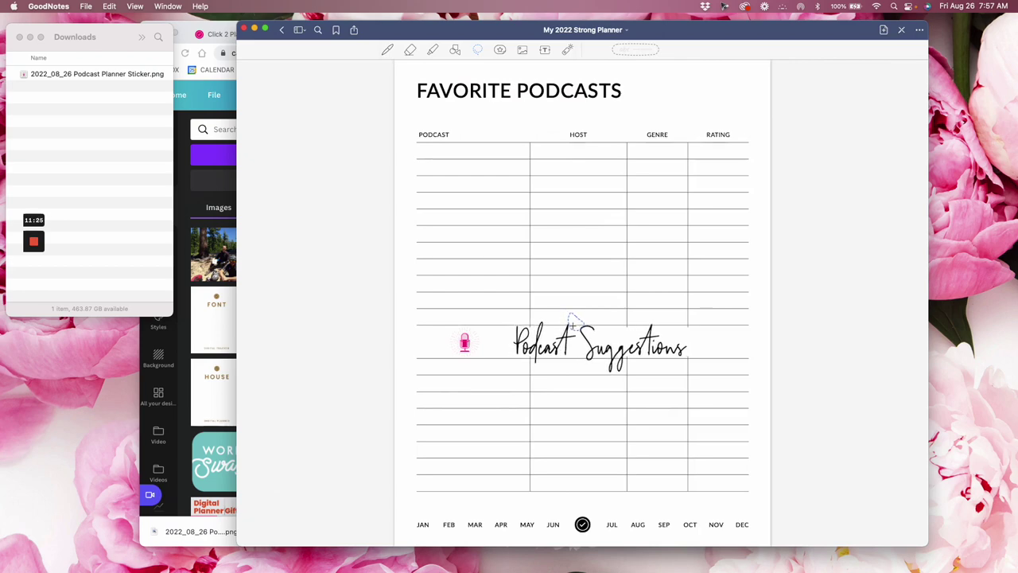
pyautogui.click(549, 277)
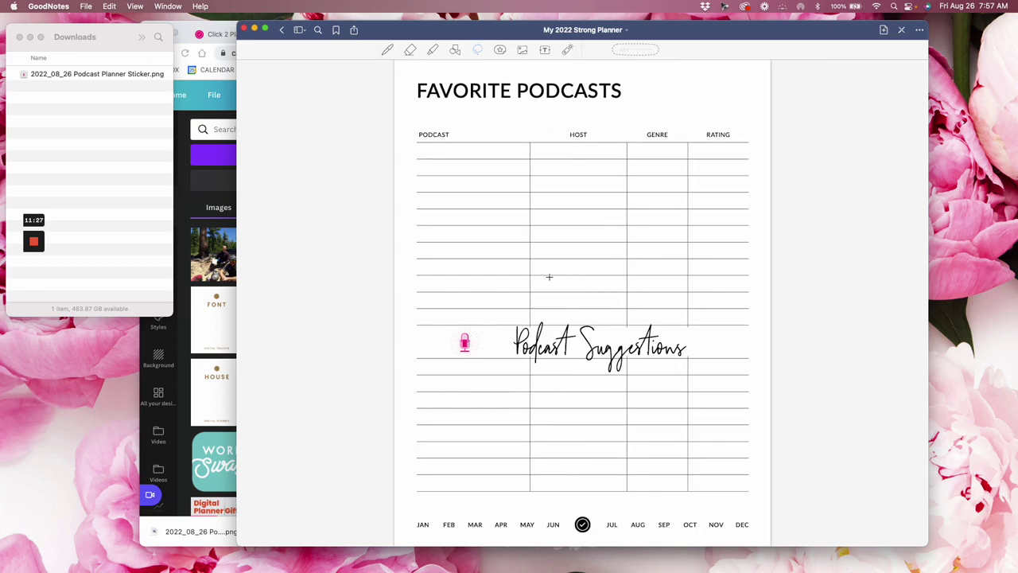
# - Place a white image across the heading row and stretch it taller
pyautogui.scroll(5, 509, 418)
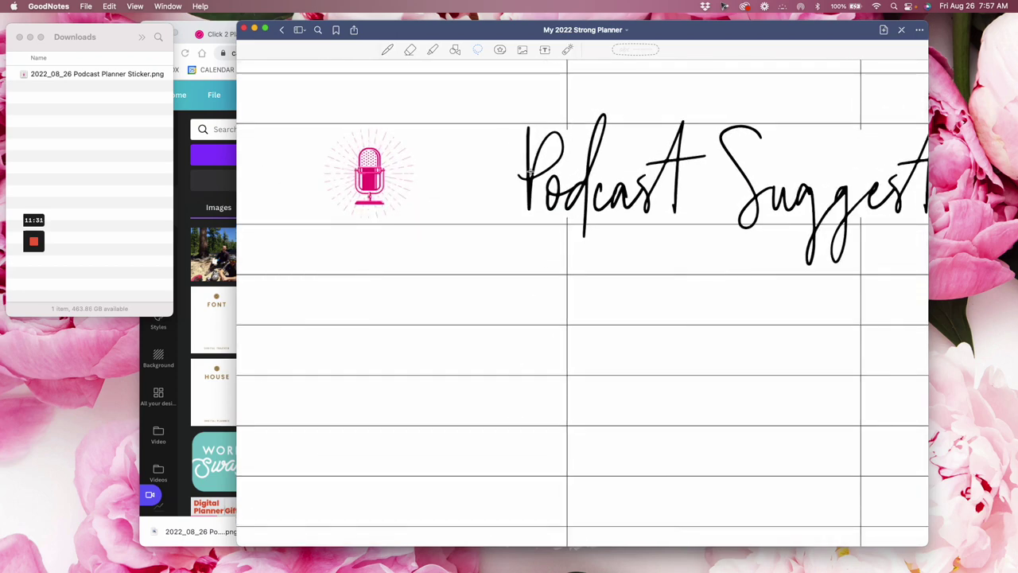
pyautogui.click(523, 52)
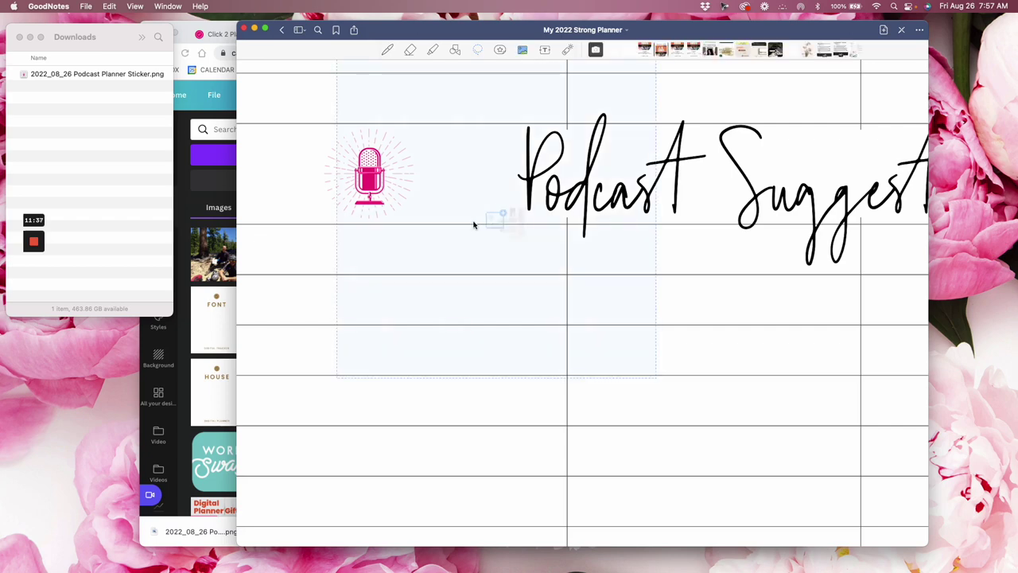
pyautogui.hscroll(5, 728, 274)
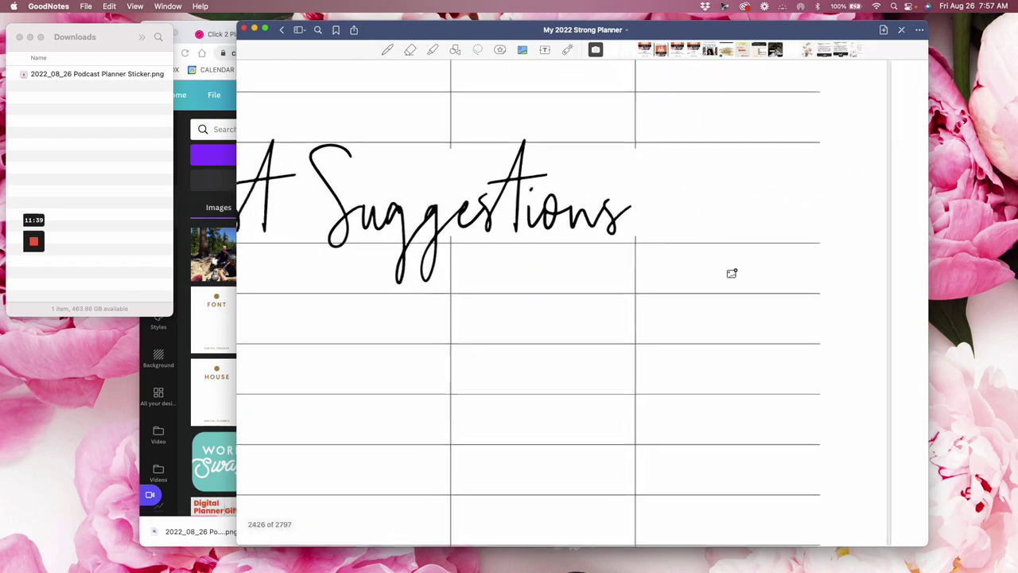
pyautogui.click(727, 198)
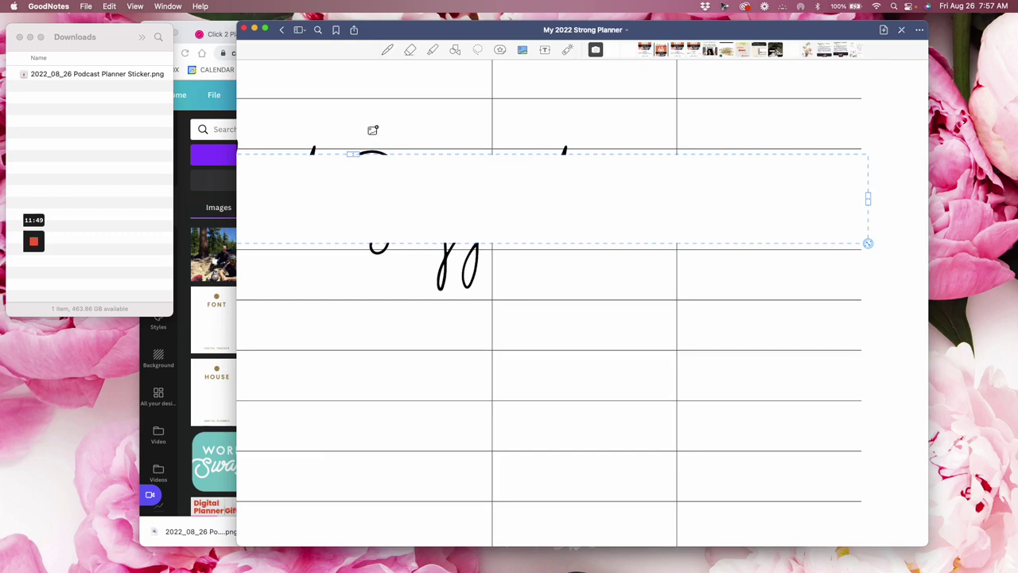
pyautogui.moveTo(355, 157); pyautogui.dragTo(354, 155)
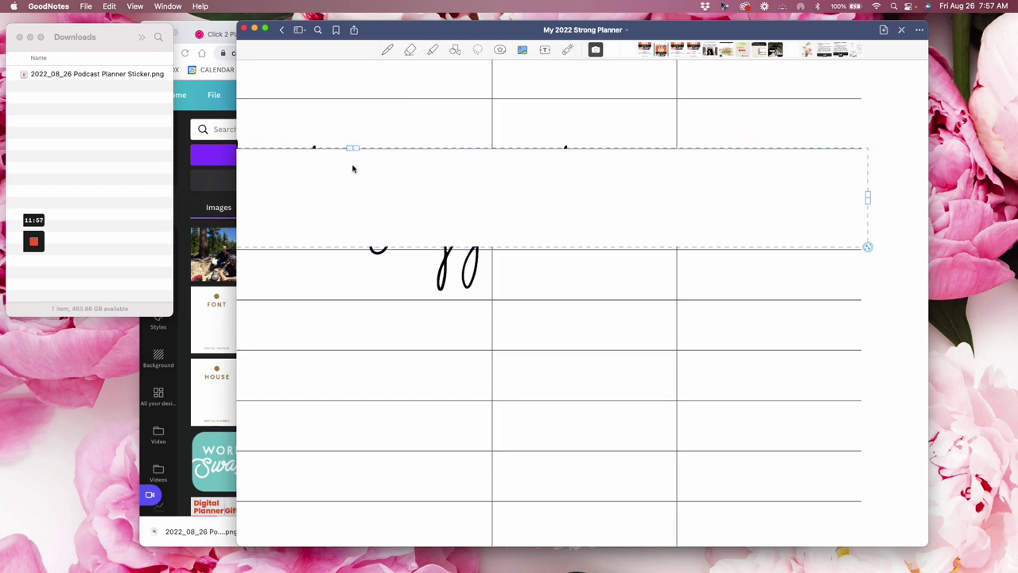
pyautogui.click(433, 123)
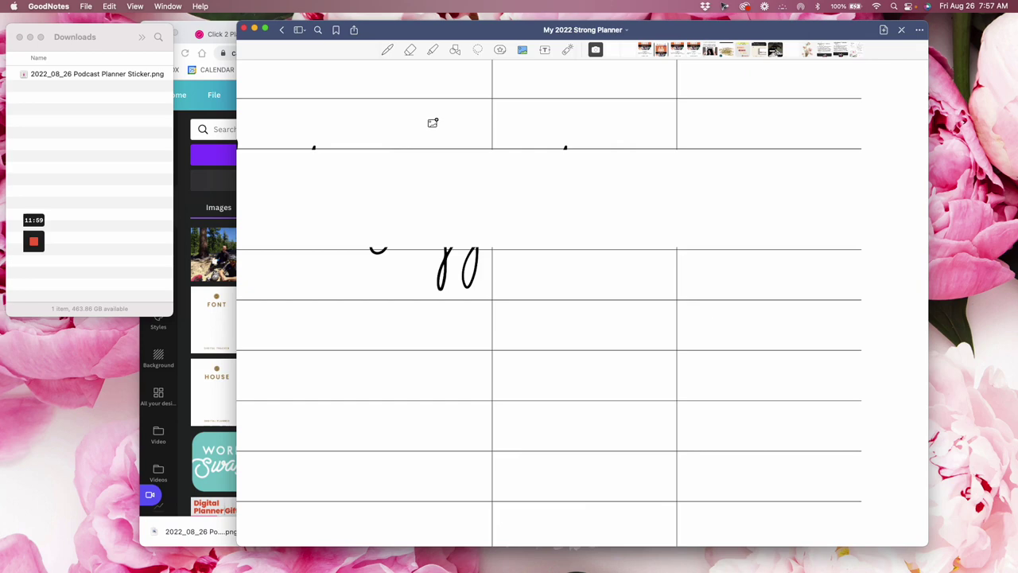
pyautogui.scroll(-5, 463, 298)
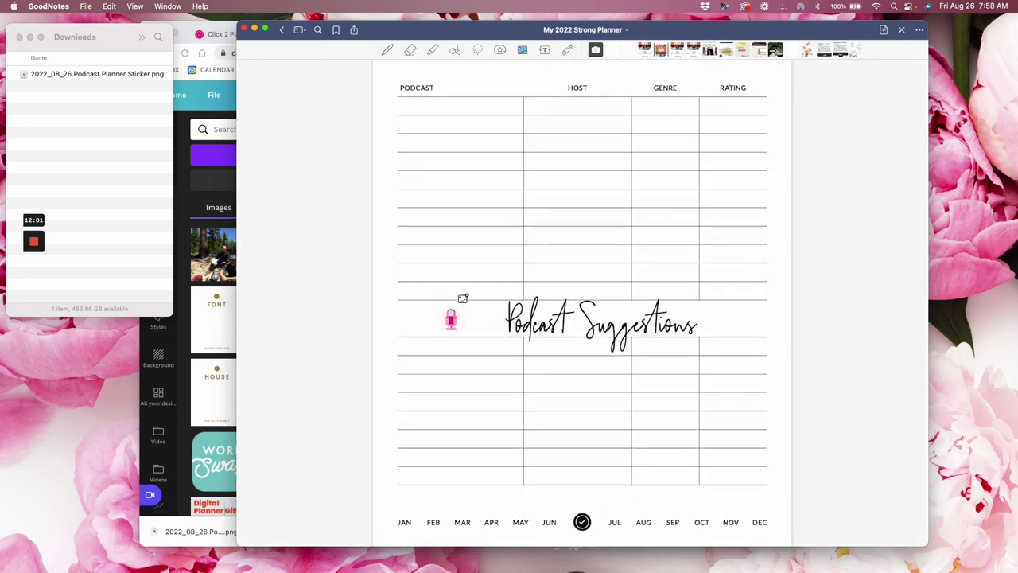
# - Enlarge the microphone sticker beside the 'Podcast Suggestions' heading
pyautogui.click(545, 51)
pyautogui.scroll(3, 505, 227)
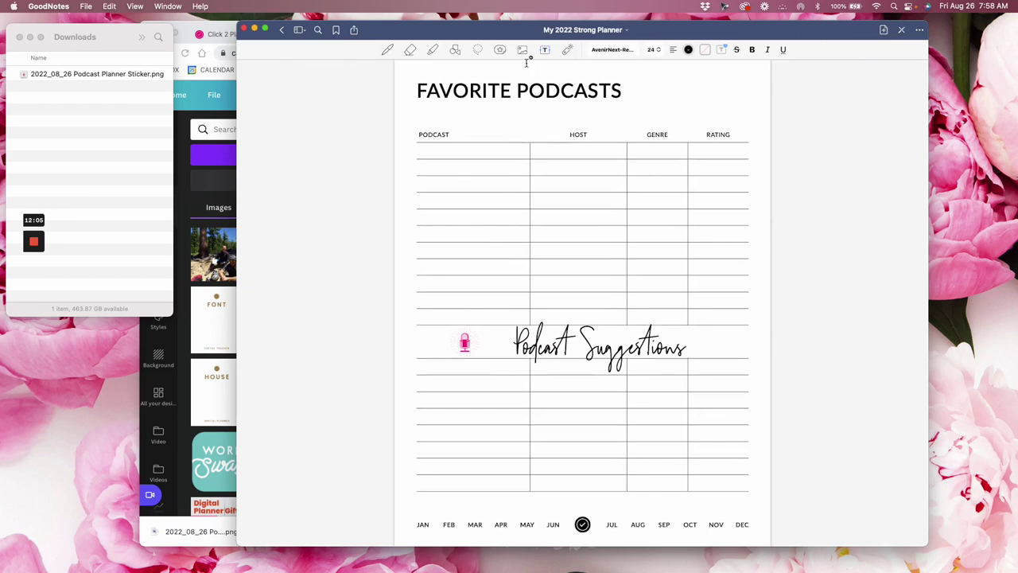
pyautogui.click(522, 51)
pyautogui.click(464, 342)
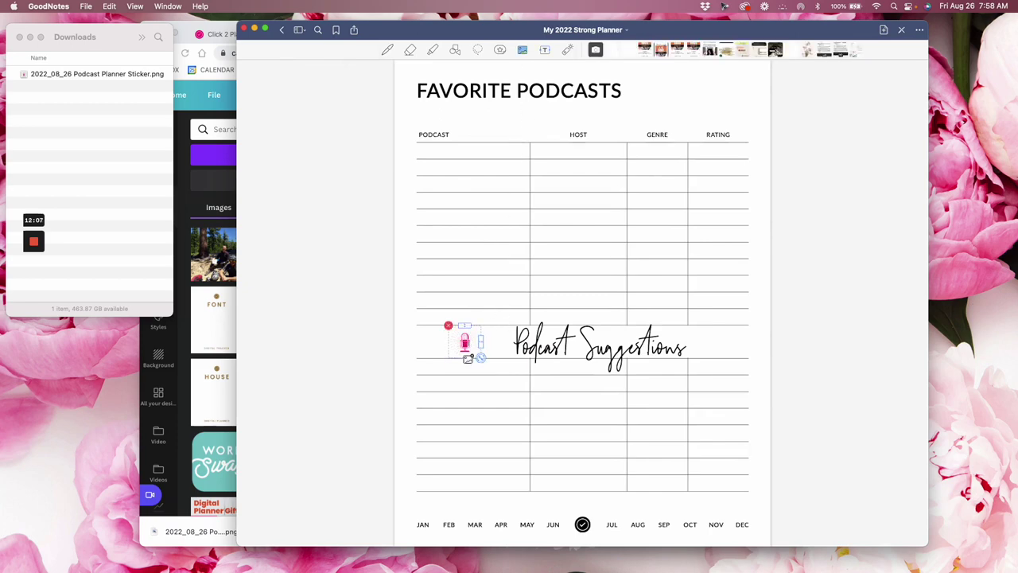
pyautogui.moveTo(479, 359); pyautogui.dragTo(520, 374)
pyautogui.click(588, 280)
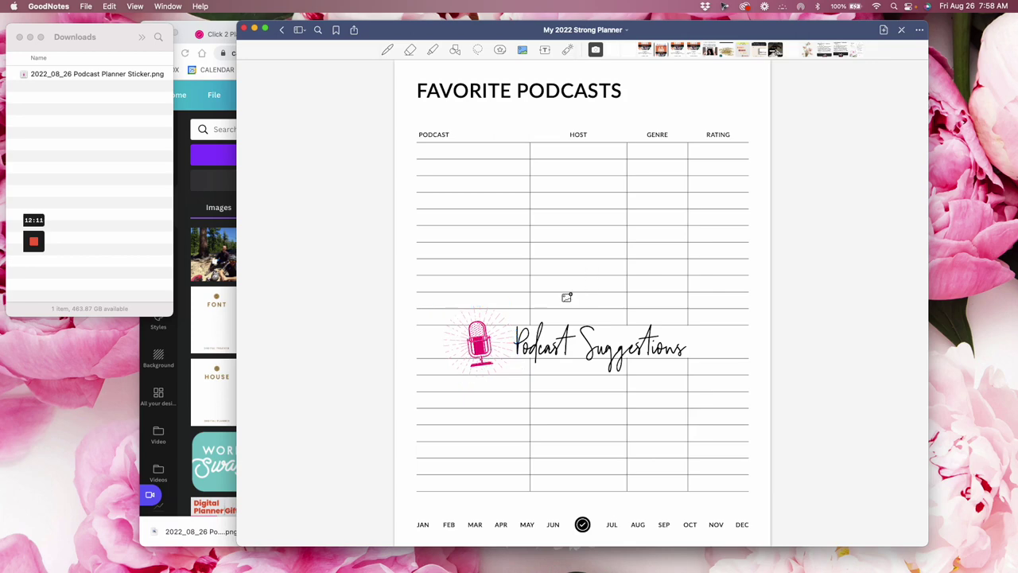
pyautogui.hscroll(-2, 560, 304)
pyautogui.hscroll(-3, 559, 304)
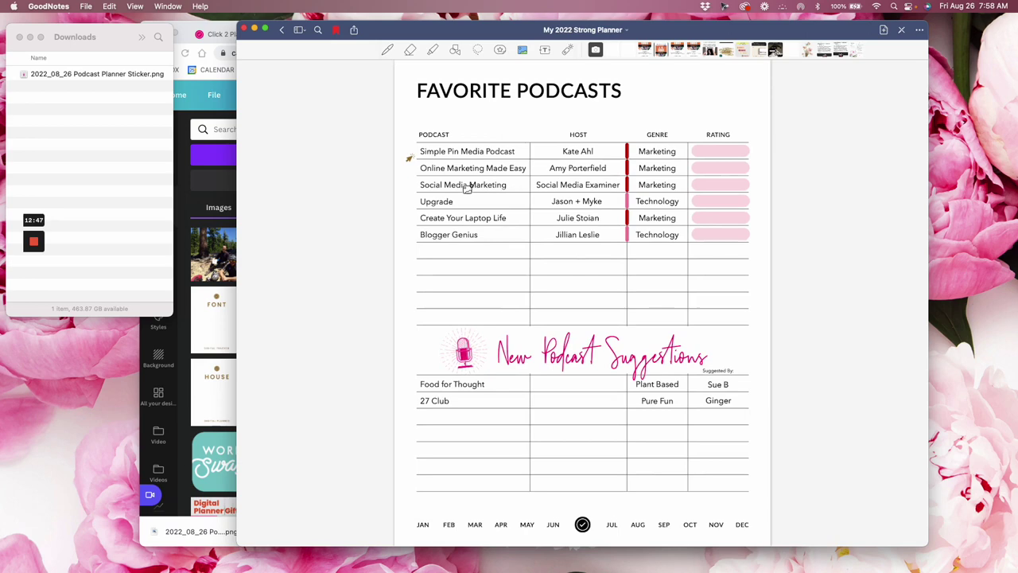
# - Scroll back to planner page 2425 to show the completed Favorite Podcasts layout
pyautogui.moveTo(536, 244); pyautogui.dragTo(536, 248)
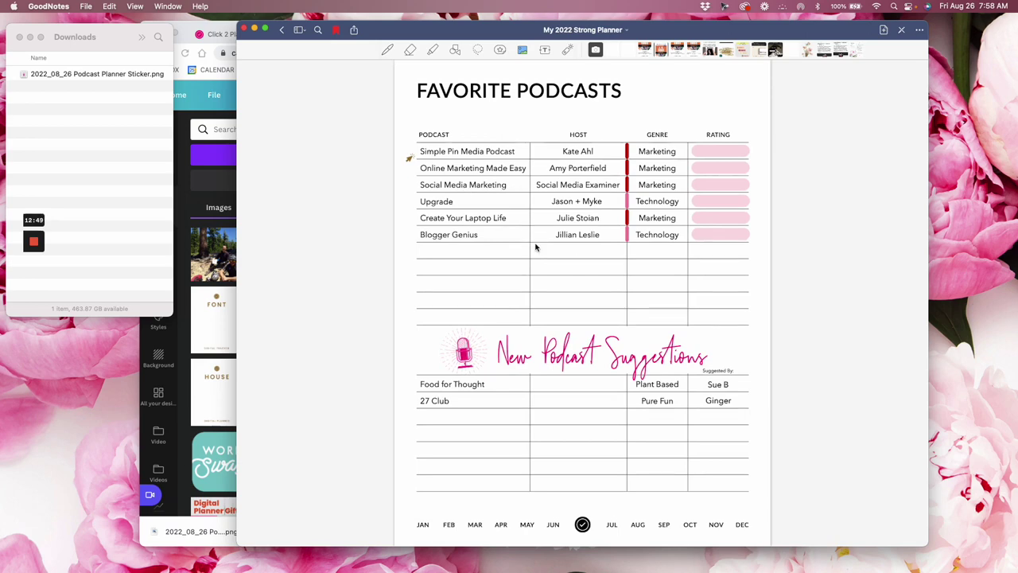